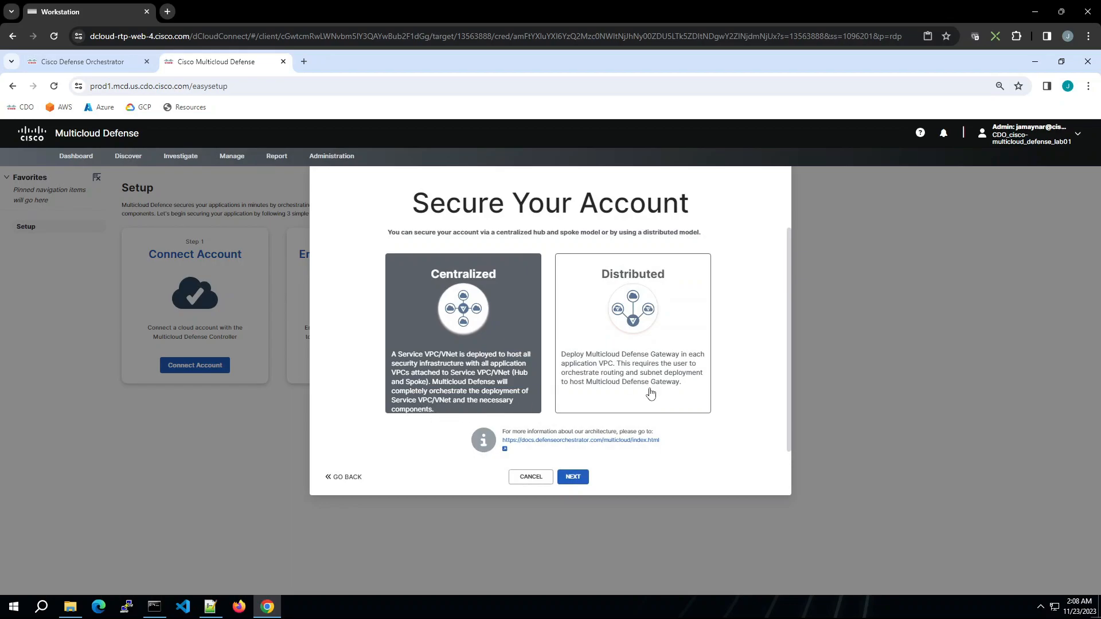
# Step: Continue with the centralized model and name the new service VNet pod33-svnet
pyautogui.click(576, 479)
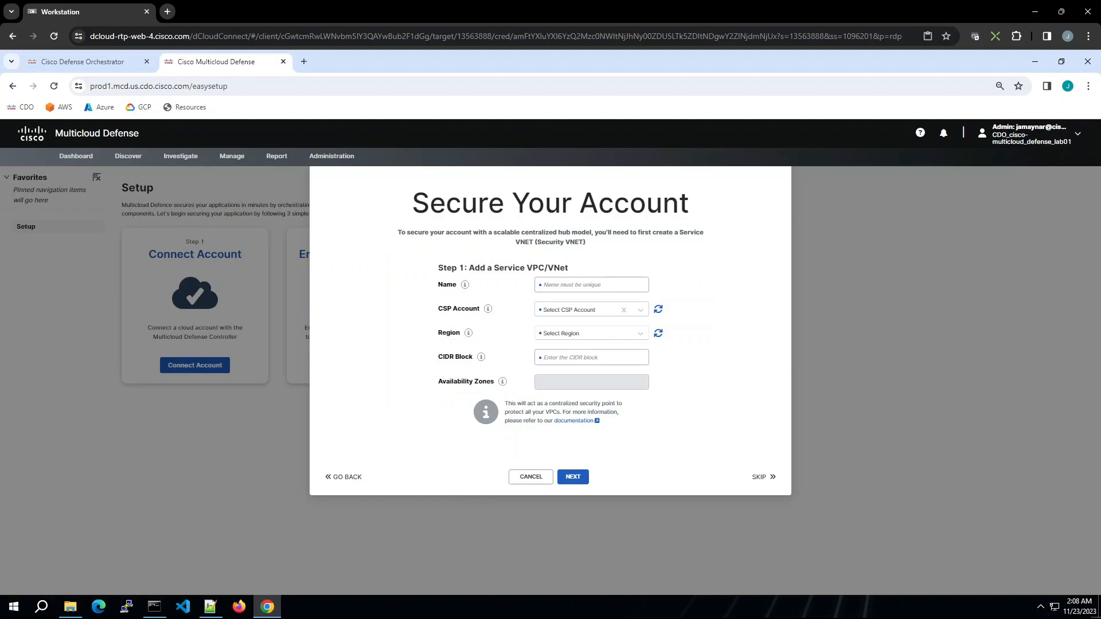
pyautogui.click(559, 285)
pyautogui.write('p')
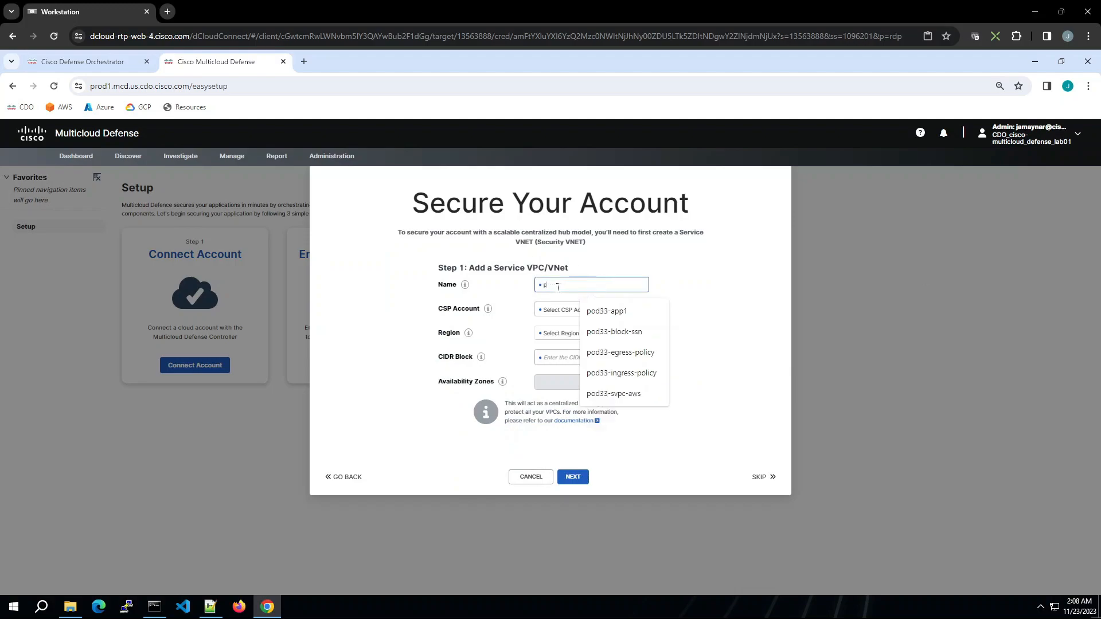
pyautogui.write('od33-svr')
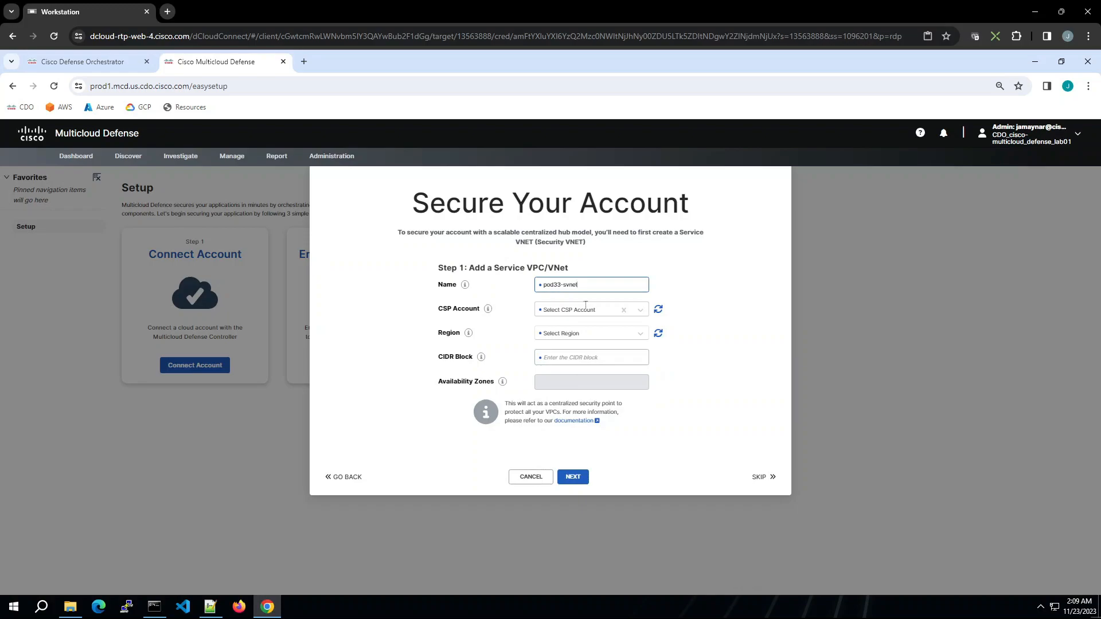
# Step: Select the cisco-multicloud-defense-azure01 CSP account and the East US 2 (eastus2) region for the service VNet
pyautogui.click(623, 311)
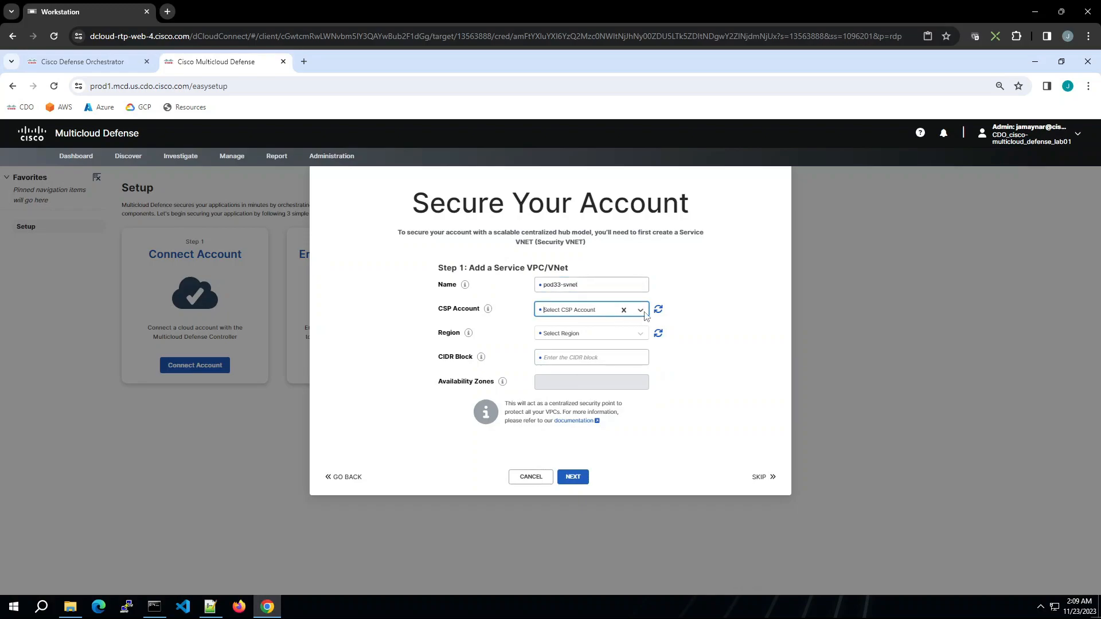
pyautogui.click(644, 314)
pyautogui.click(612, 357)
pyautogui.click(565, 339)
pyautogui.write('east')
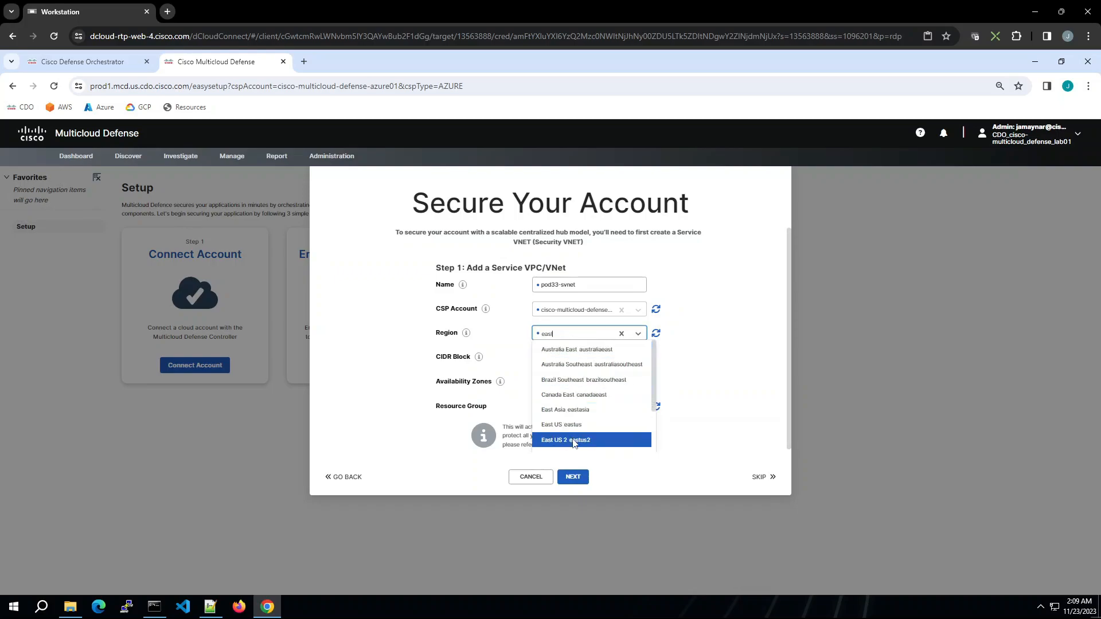
pyautogui.click(573, 440)
# Step: Set the CIDR block to 192.168.33.0/24 and the resource group to pod33-rg | eastus2, then continue
pyautogui.click(523, 358)
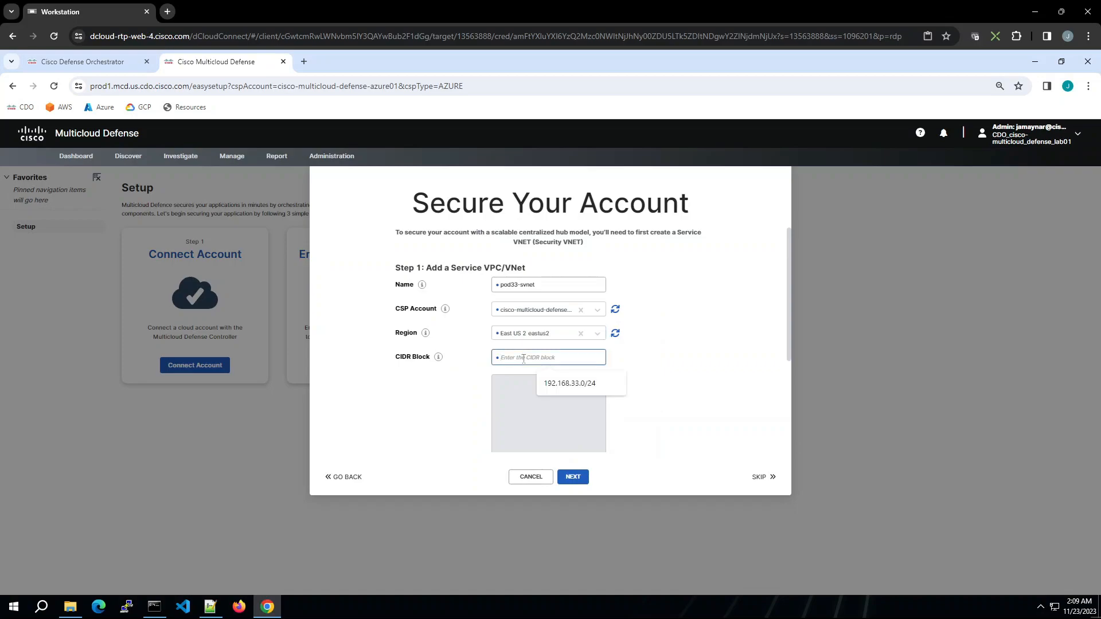
pyautogui.click(568, 383)
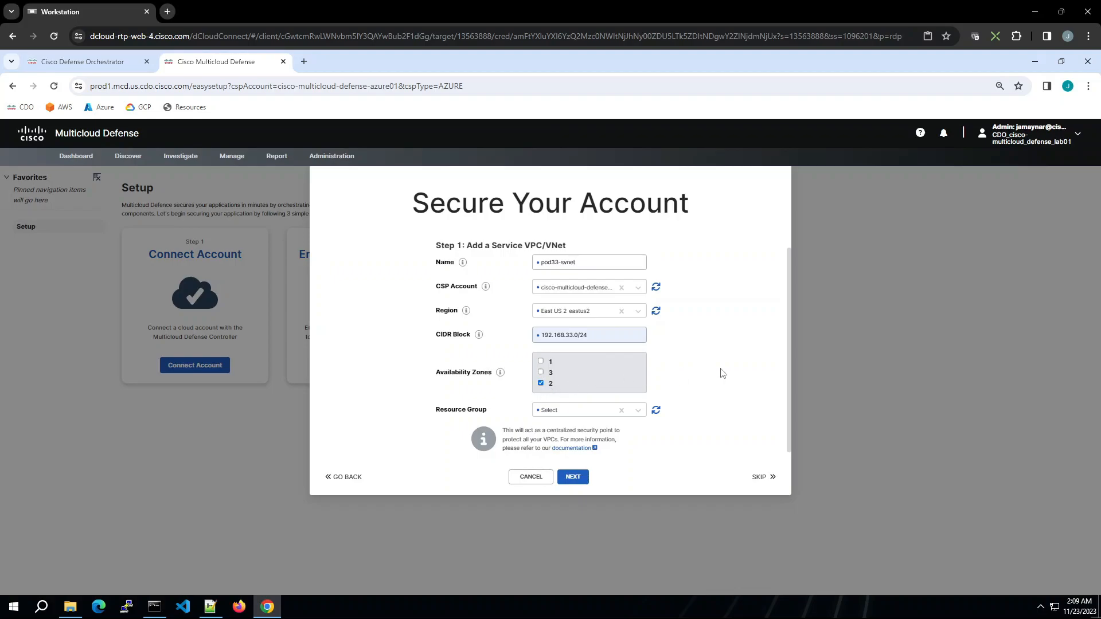
pyautogui.click(594, 413)
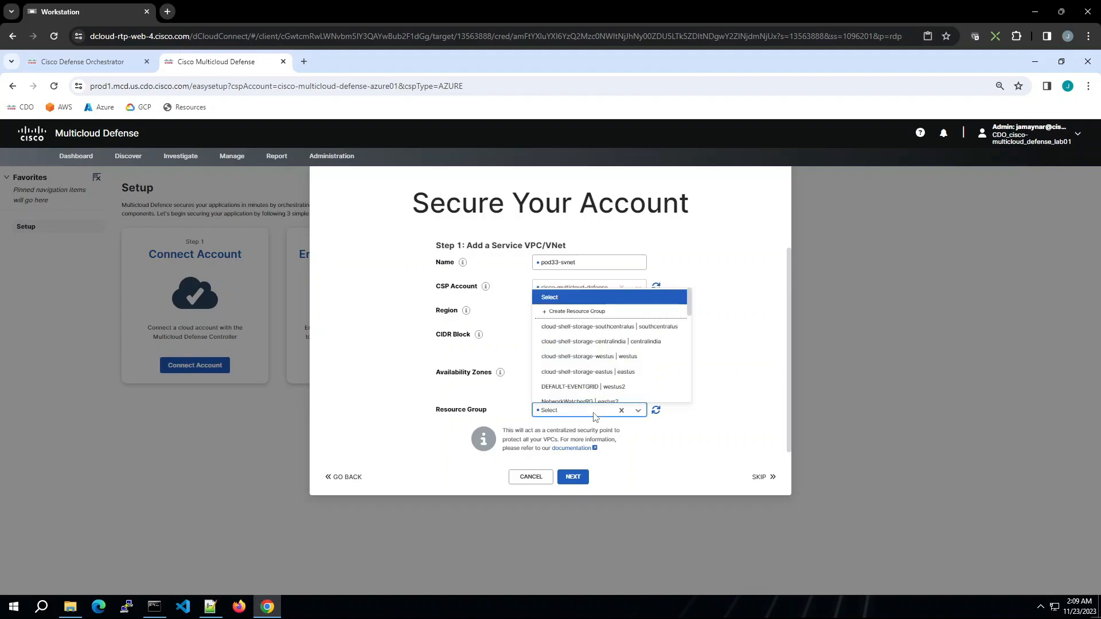
pyautogui.write('pod33')
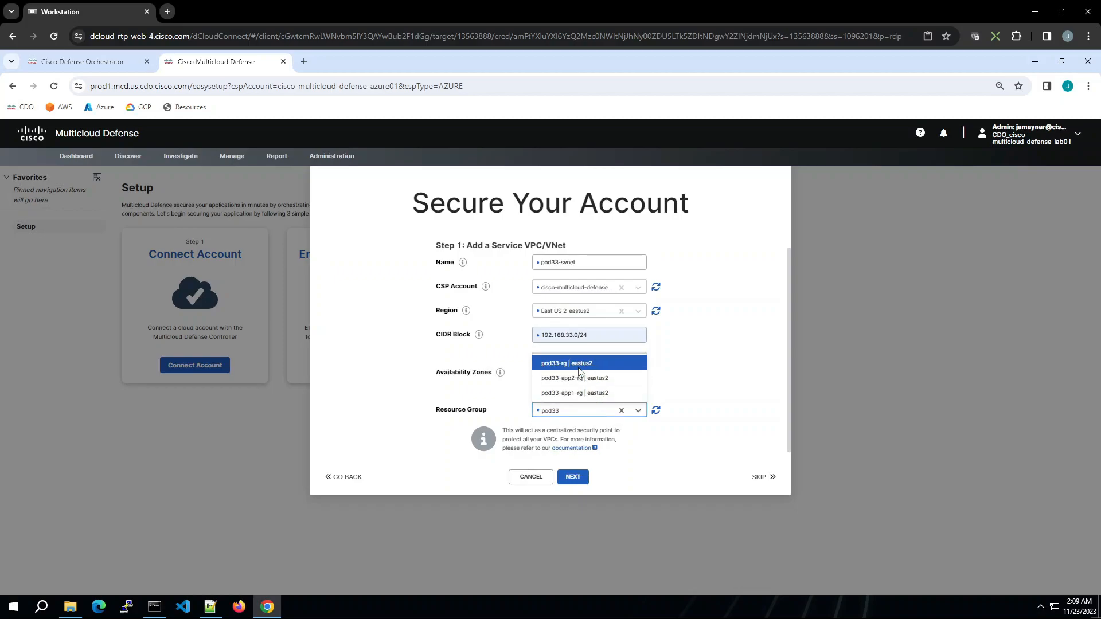
pyautogui.click(595, 364)
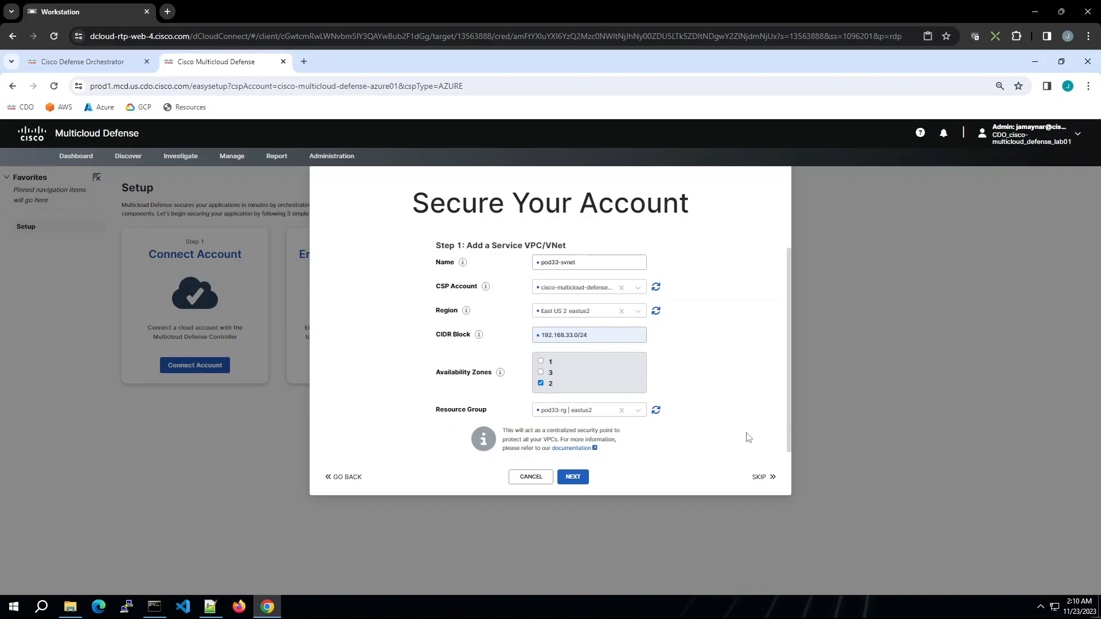
pyautogui.click(572, 477)
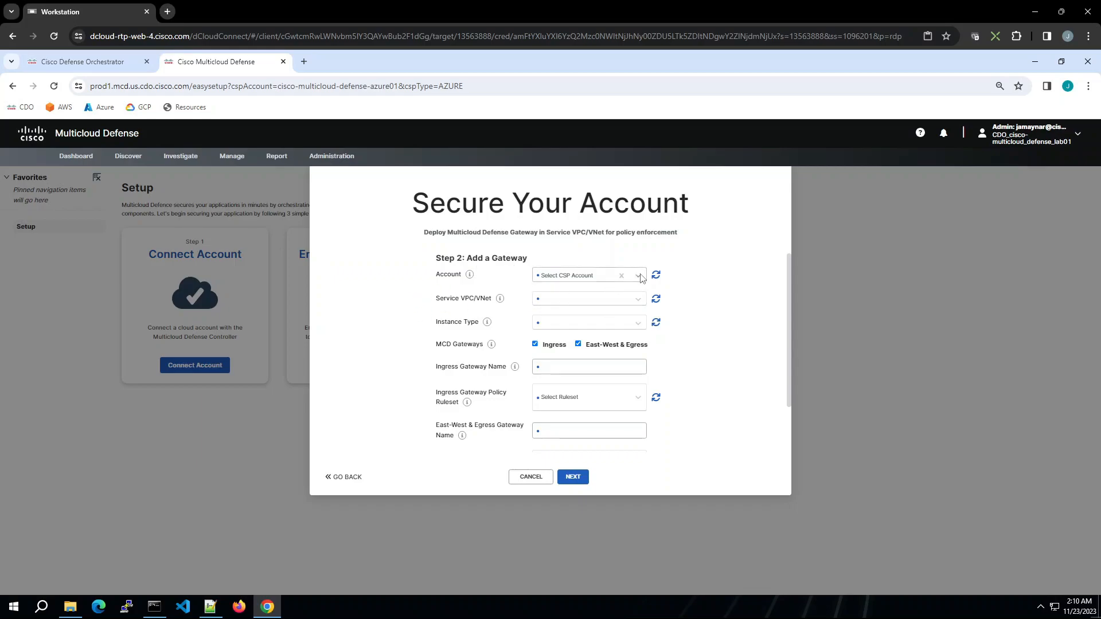
# Step: Choose the cisco-multicloud-defense-azure01 account and the pod33-svnet service VNet for the gateway
pyautogui.click(640, 278)
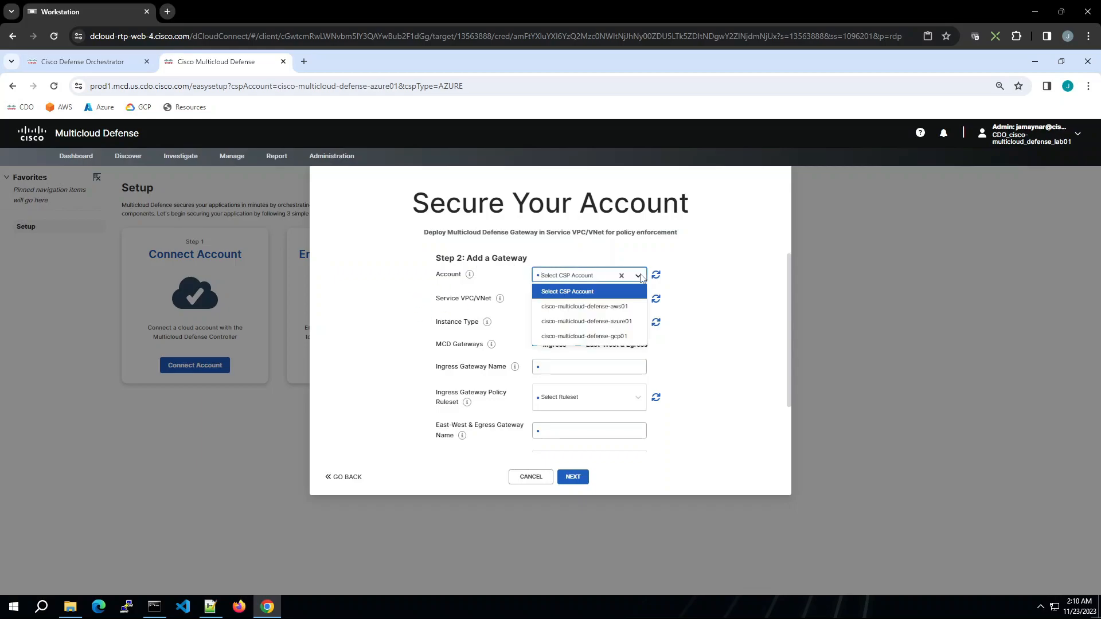
pyautogui.click(606, 322)
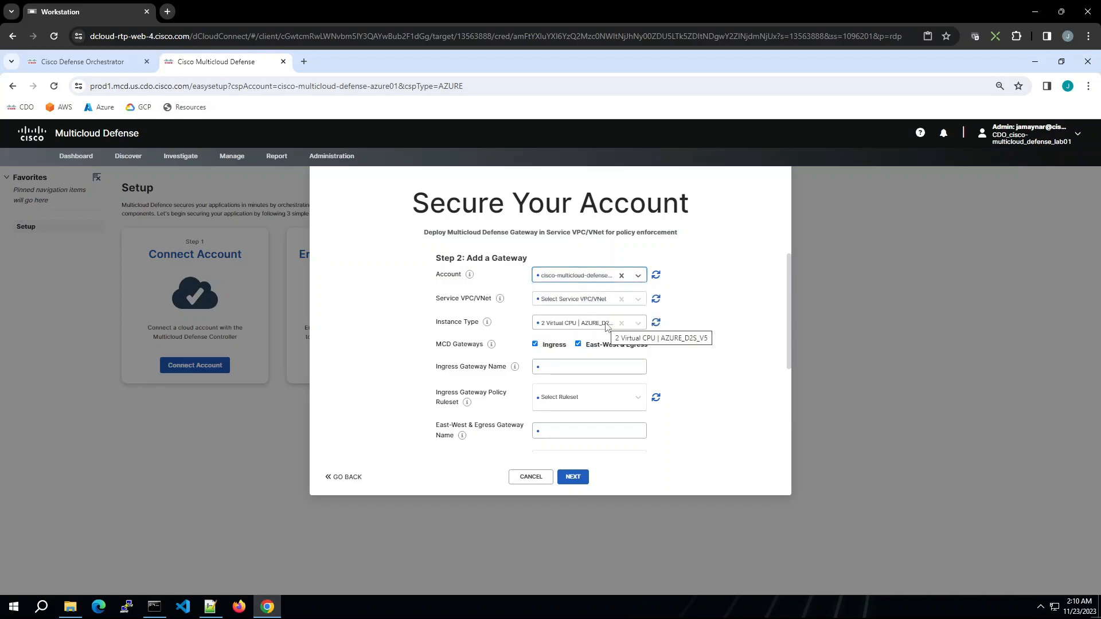
pyautogui.click(599, 302)
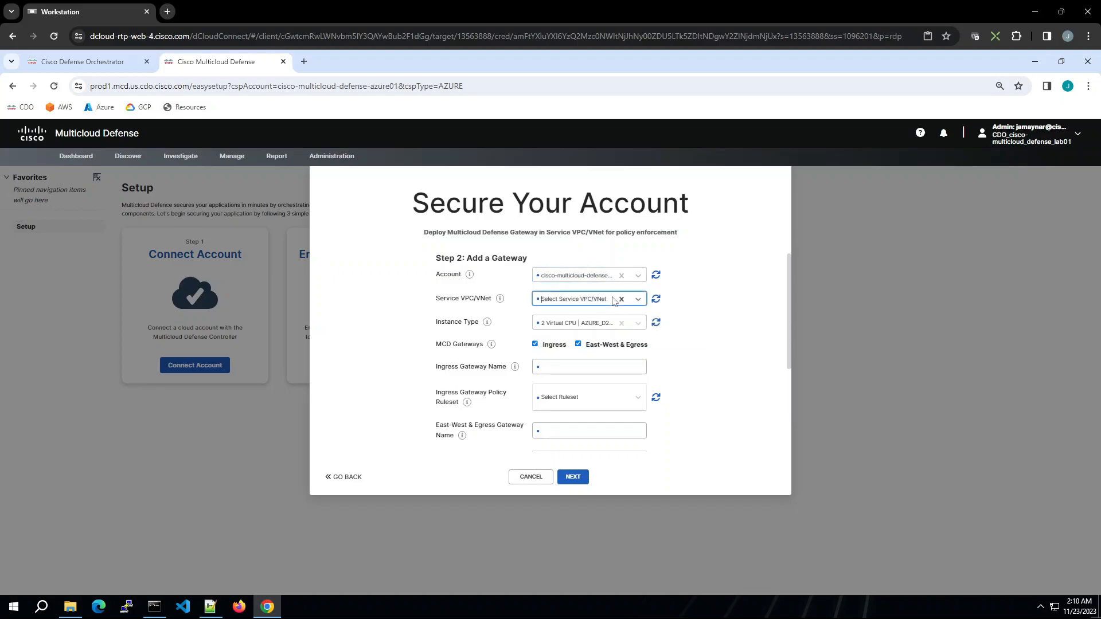
pyautogui.click(638, 302)
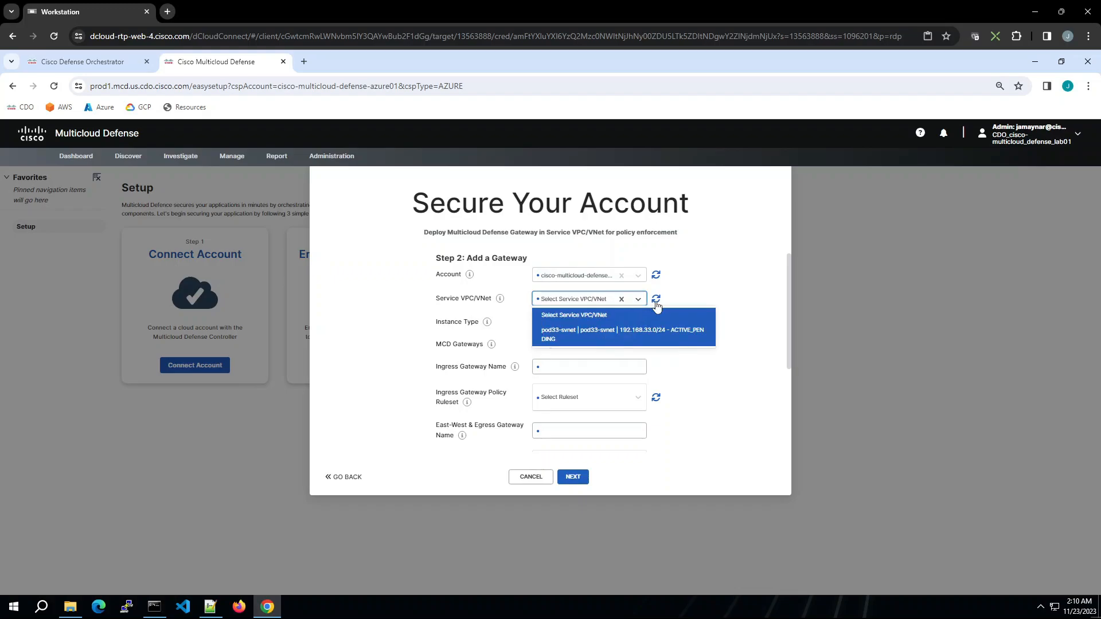
pyautogui.click(656, 299)
pyautogui.click(639, 300)
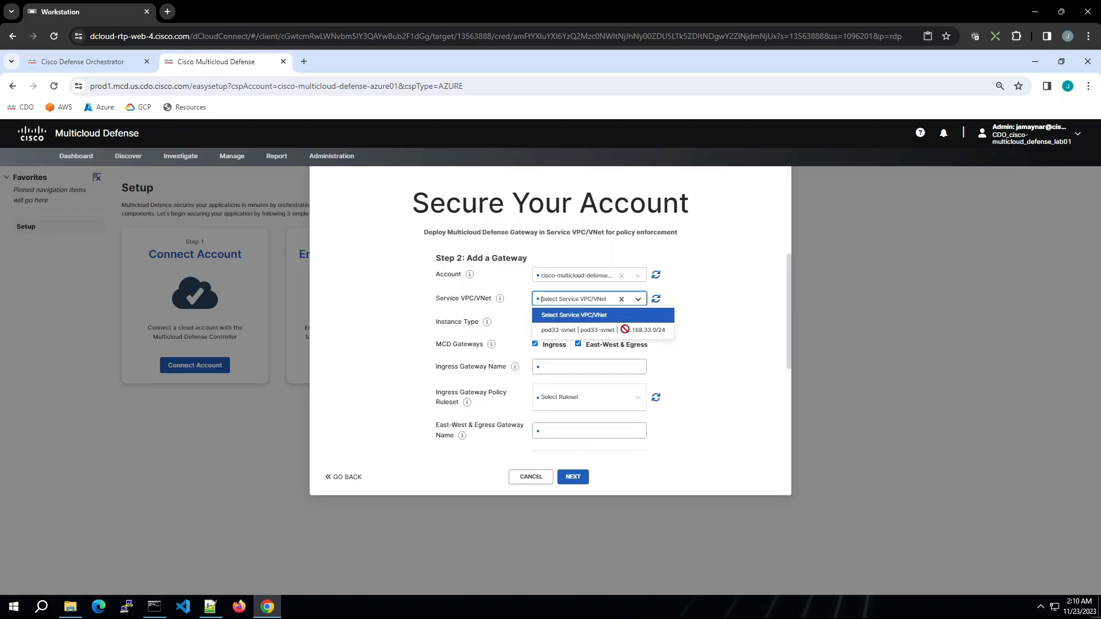
pyautogui.click(624, 332)
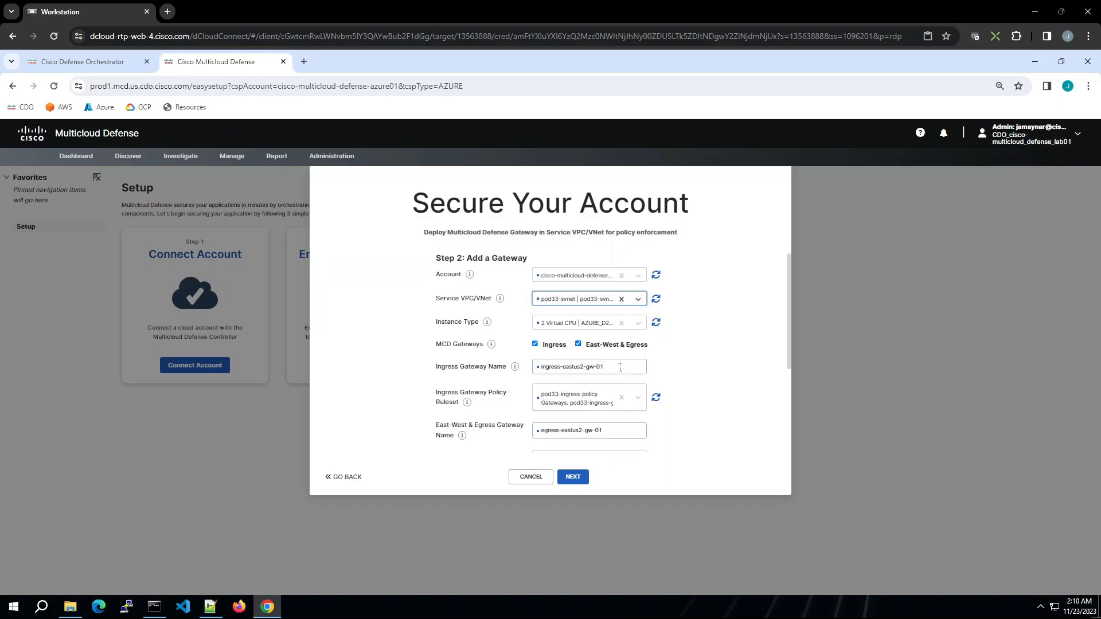
# Step: Rename the ingress gateway as pod33-ingress-gw-azure
pyautogui.tripleClick(619, 367)
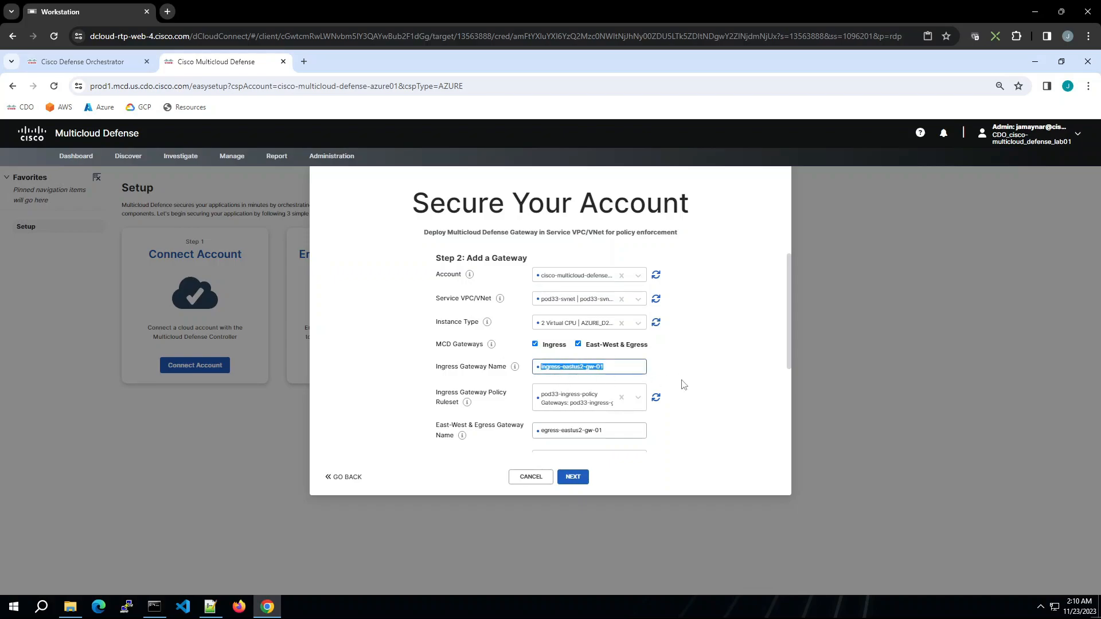
pyautogui.write('pod33-')
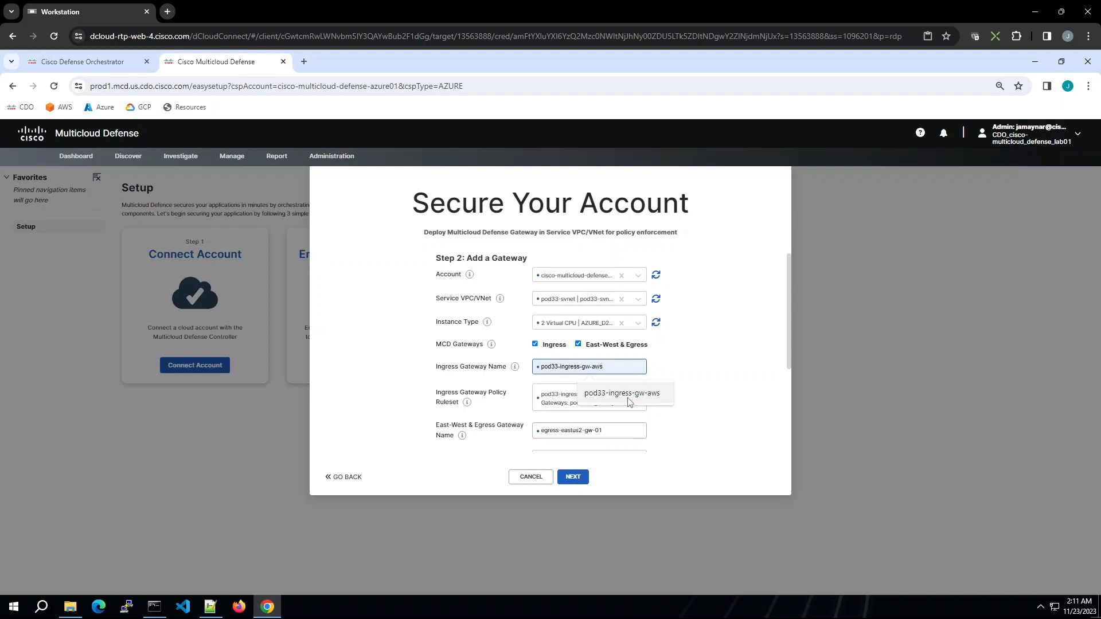
pyautogui.click(630, 394)
pyautogui.press('BackSpace')
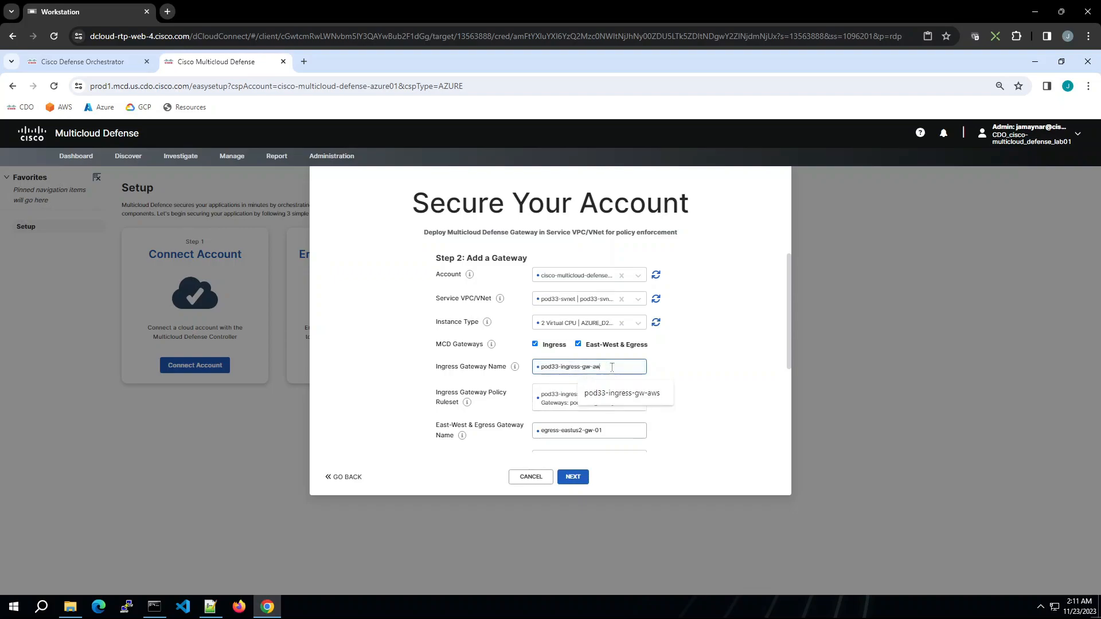
pyautogui.write('zure')
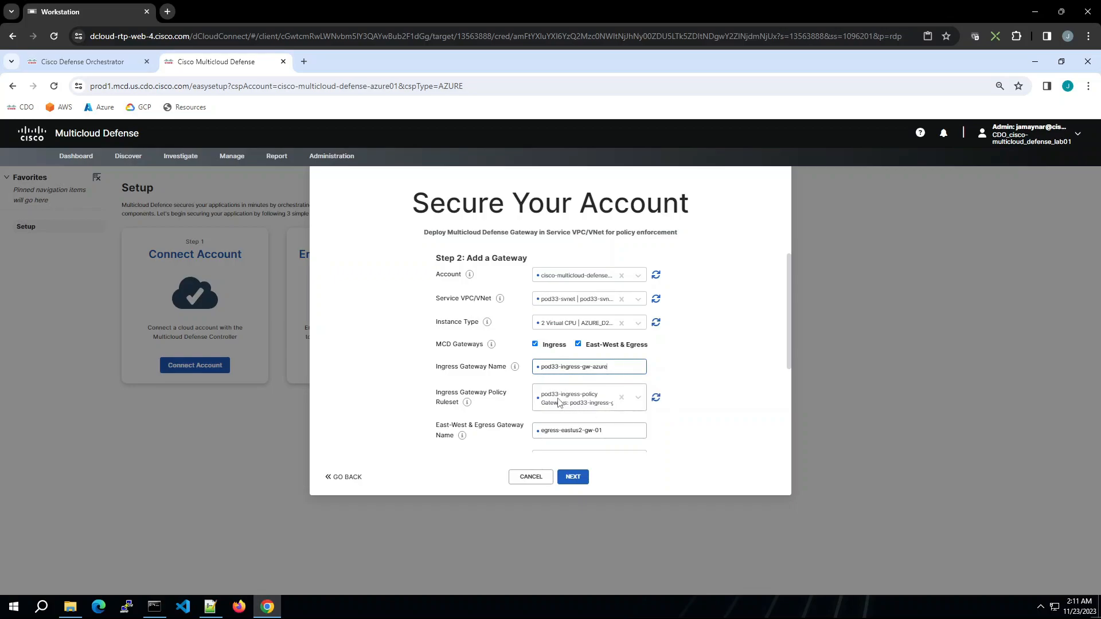
# Step: Reselect pod33-ingress-policy as the ingress gateway policy ruleset
pyautogui.click(617, 404)
pyautogui.click(620, 399)
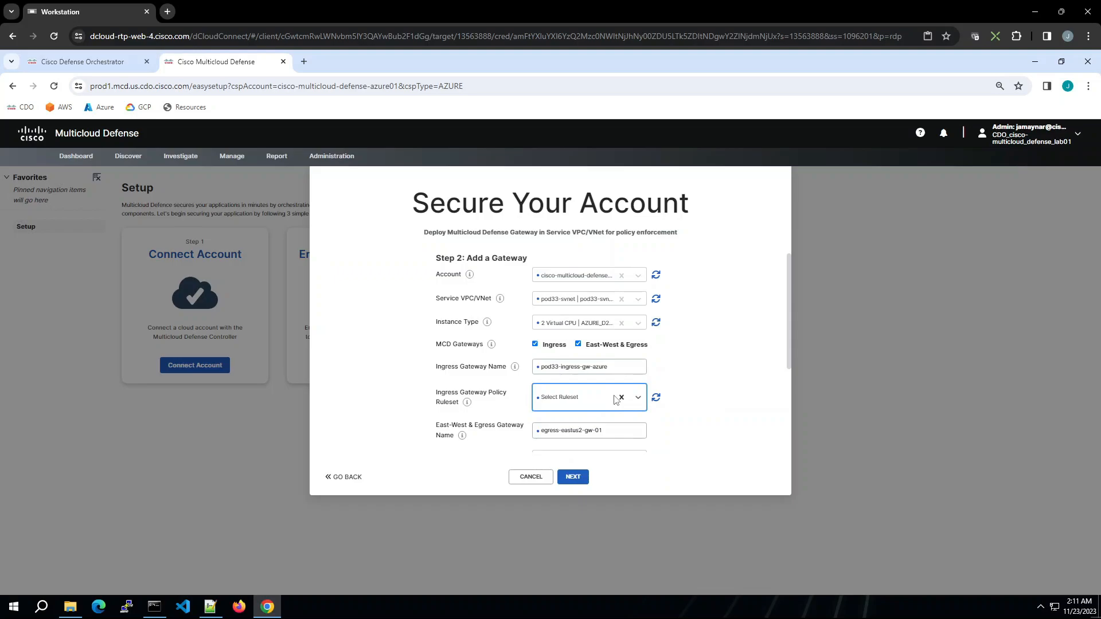
pyautogui.write('pod33')
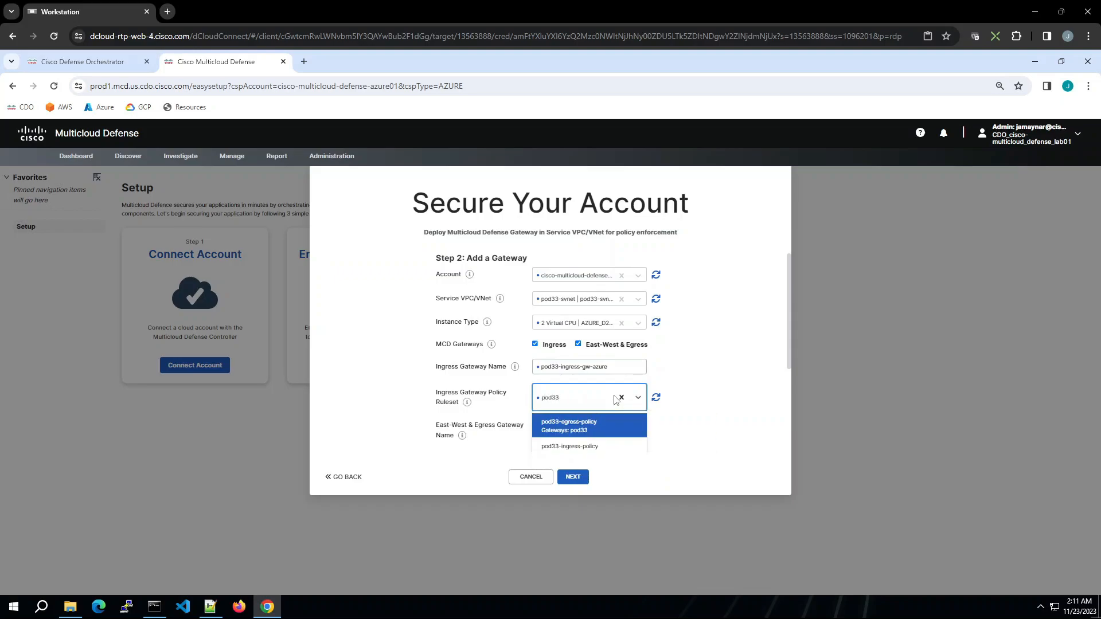
pyautogui.click(568, 446)
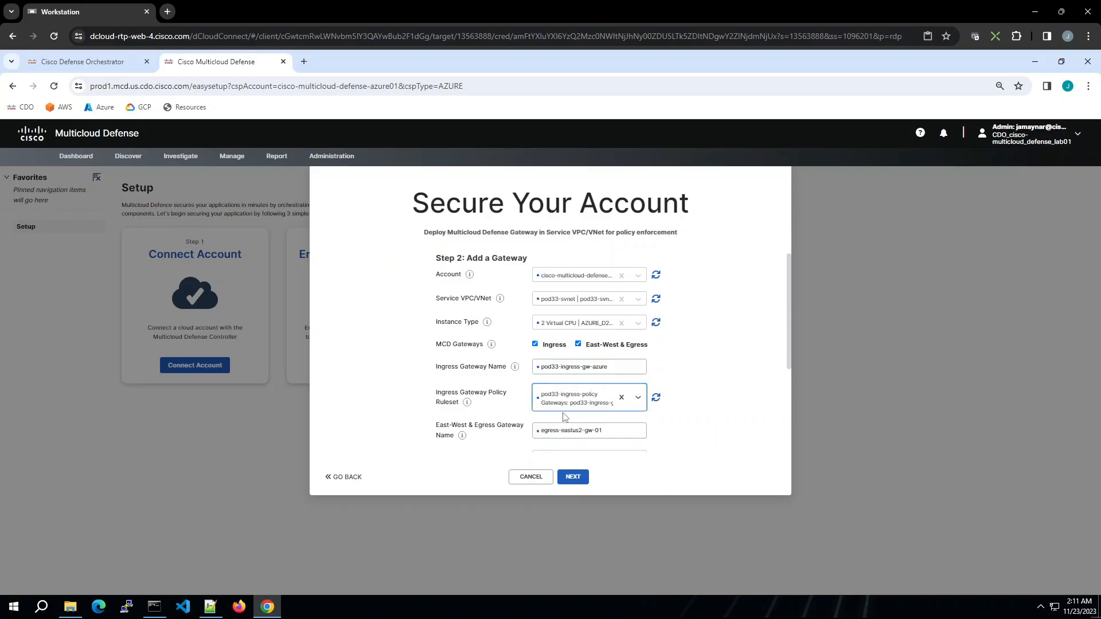
# Step: Name the east-west and egress gateway pod33-egress-gw-azure by copying and adjusting the ingress gateway name
pyautogui.moveTo(788, 360); pyautogui.dragTo(794, 419)
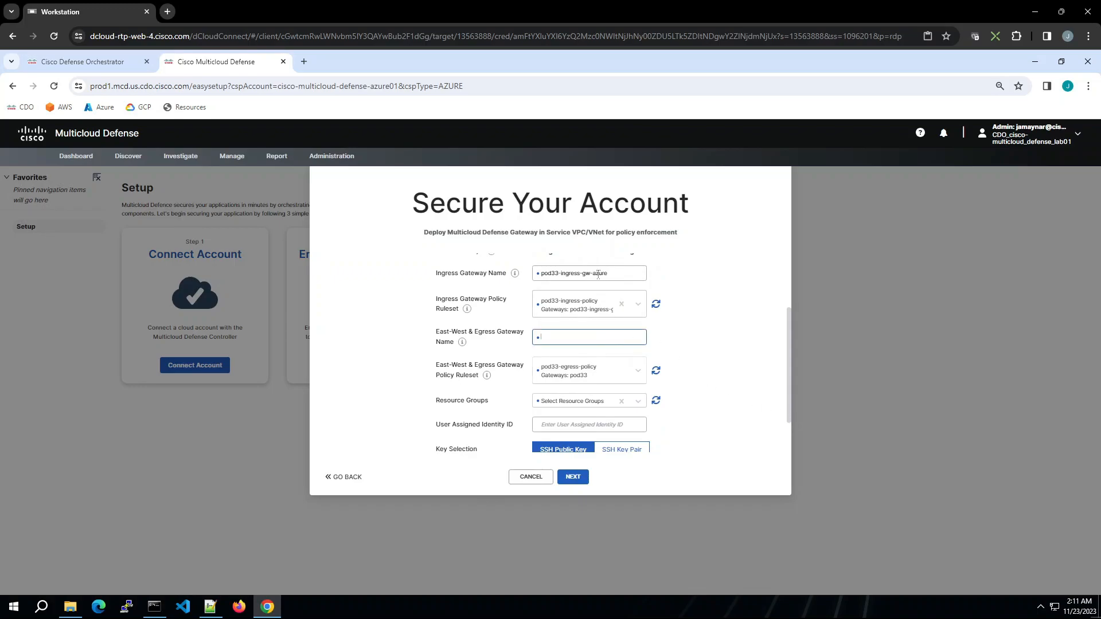
pyautogui.moveTo(598, 275); pyautogui.dragTo(527, 278)
pyautogui.hotkey('ctrl', 'c')
pyautogui.click(559, 337)
pyautogui.hotkey('ctrl', 'v')
pyautogui.press('BackSpace')
pyautogui.press('BackSpace')
pyautogui.write('e')
# Step: Choose pod33-egress-policy as the east-west and egress gateway policy ruleset
pyautogui.click(622, 371)
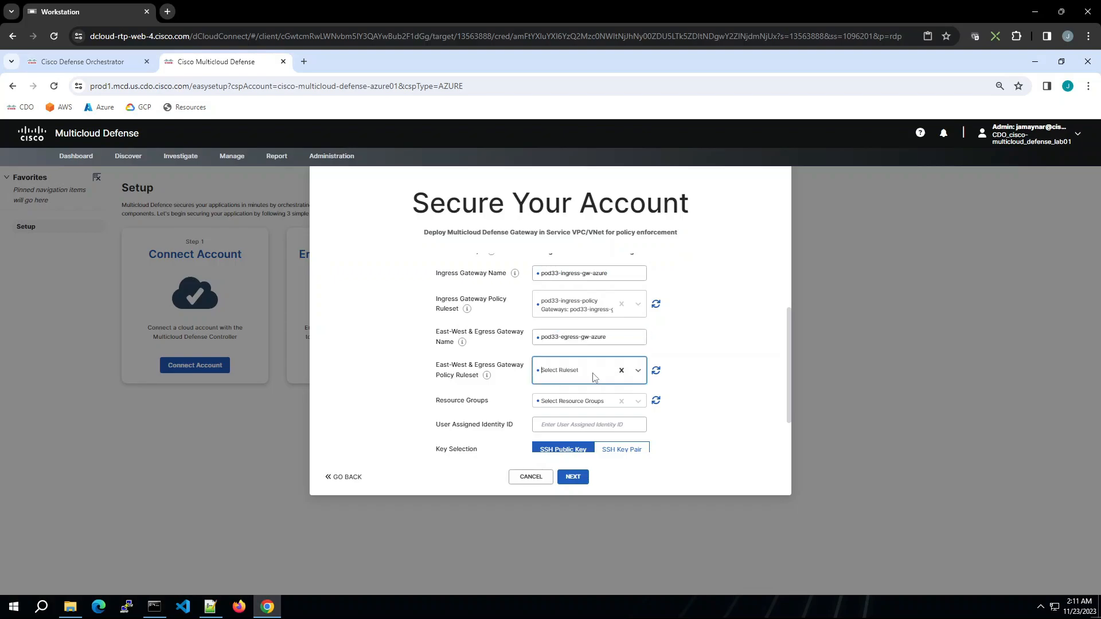
pyautogui.click(585, 370)
pyautogui.write('pod33')
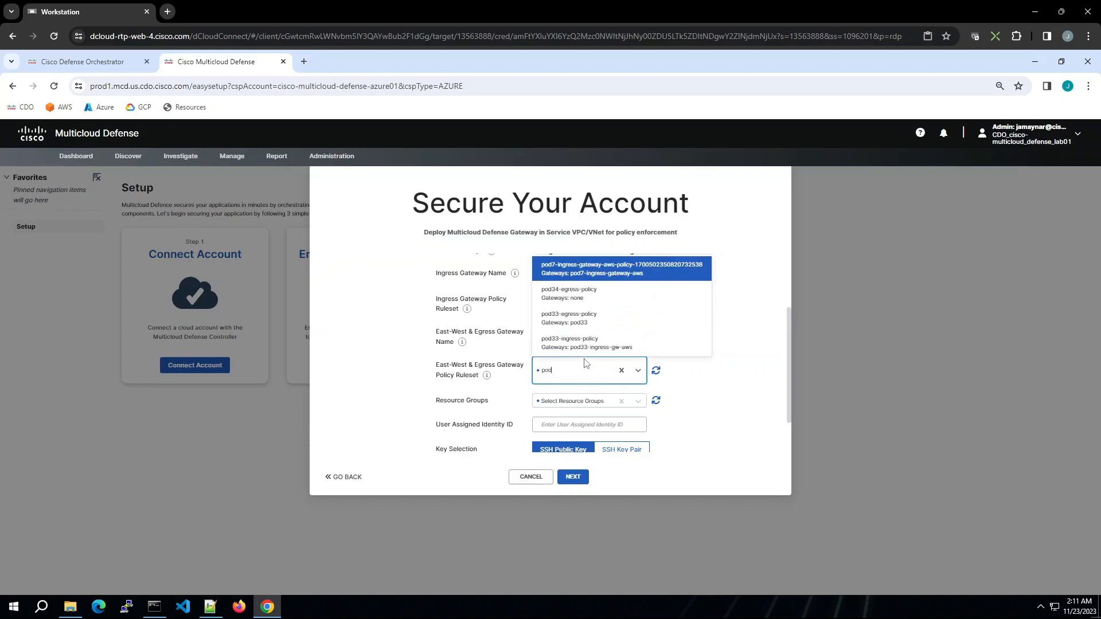
pyautogui.click(595, 319)
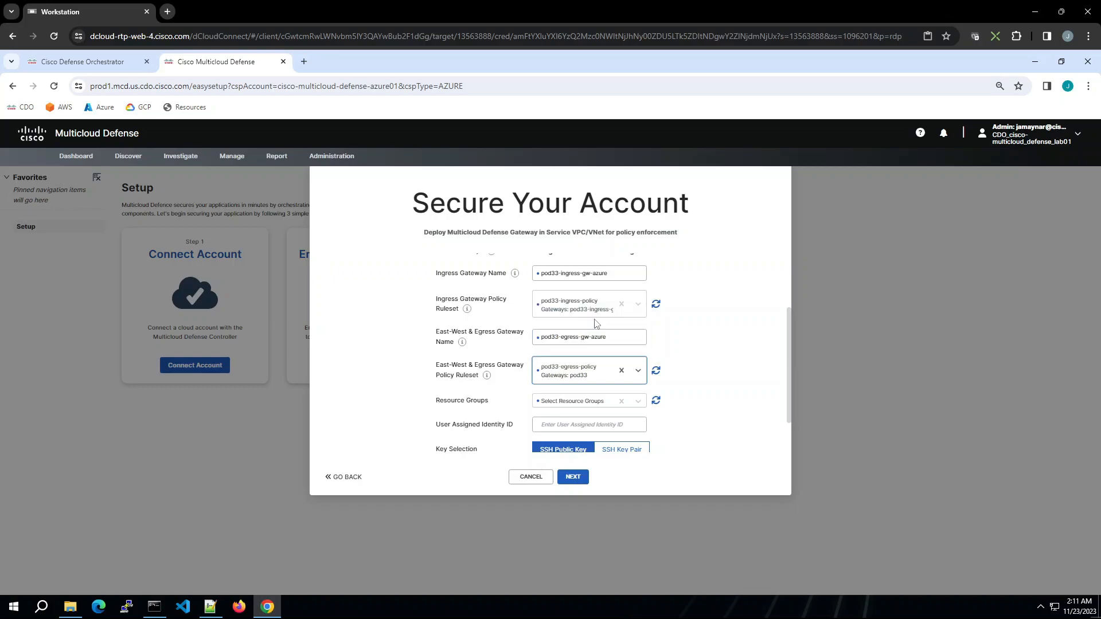
# Step: Set the gateway resource group to pod33-rg | eastus2
pyautogui.click(637, 401)
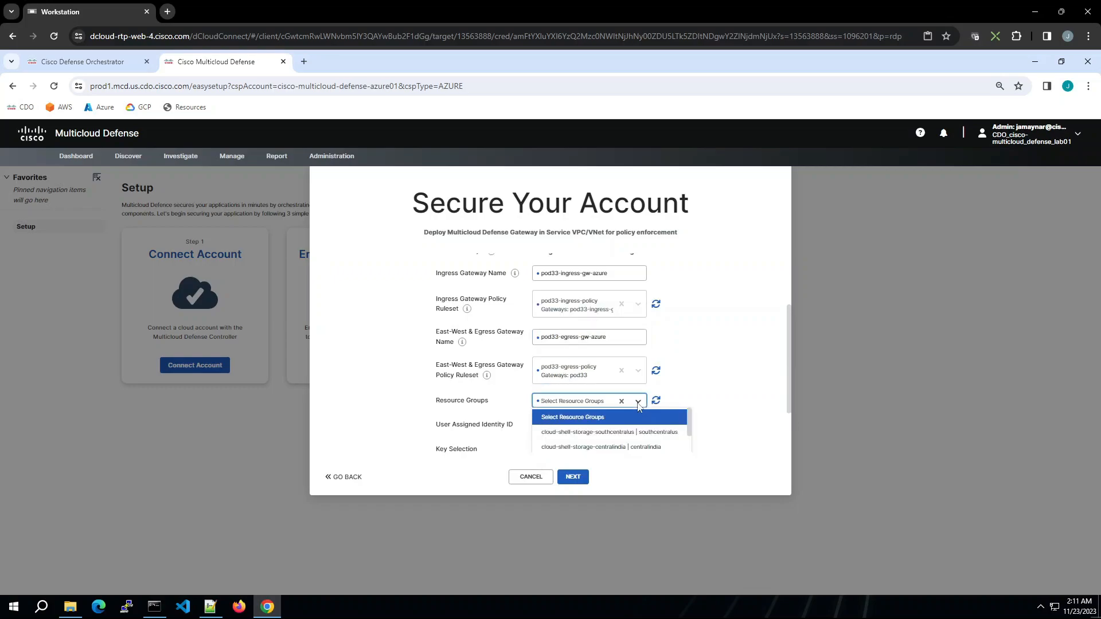
pyautogui.write('pod')
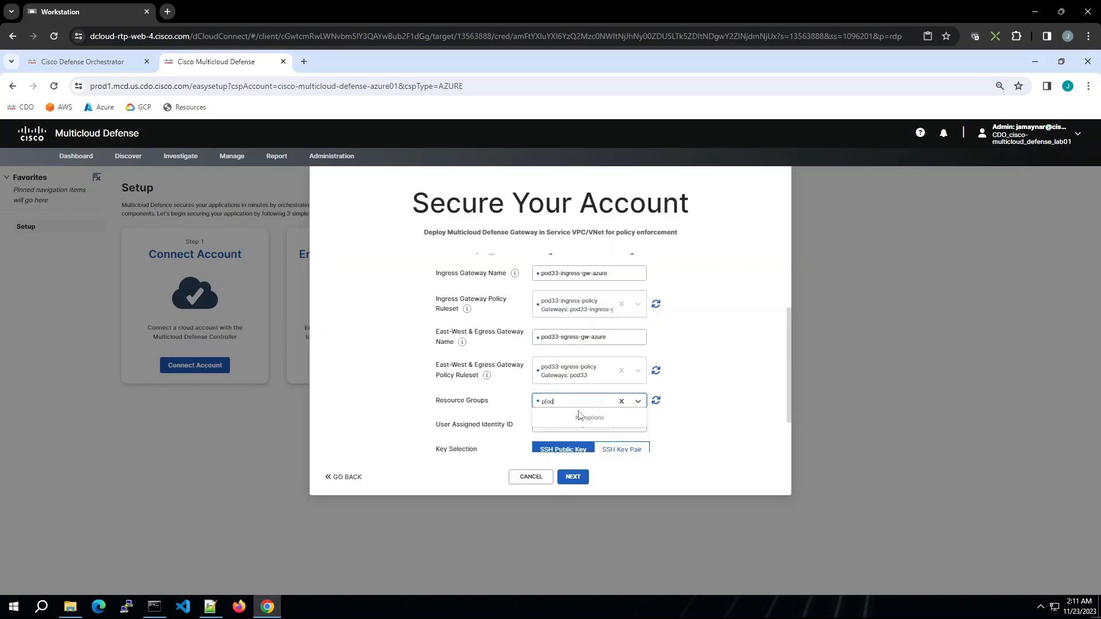
pyautogui.write('33')
pyautogui.click(571, 417)
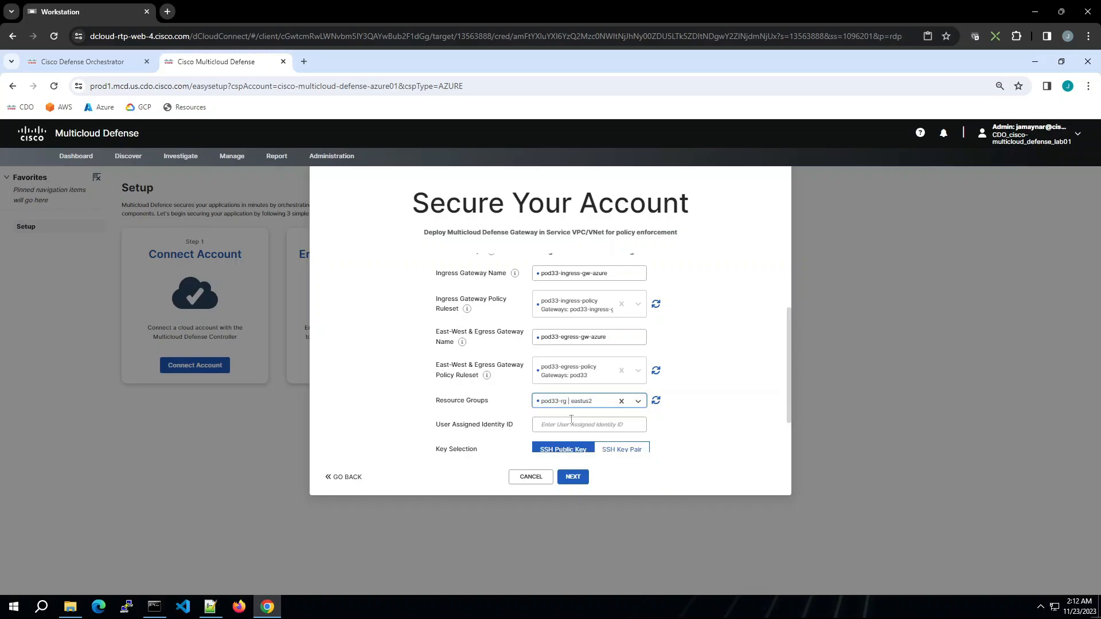
# Step: Switch key selection to SSH key pair and choose pod33-keypair
pyautogui.moveTo(788, 408); pyautogui.dragTo(785, 466)
pyautogui.click(623, 402)
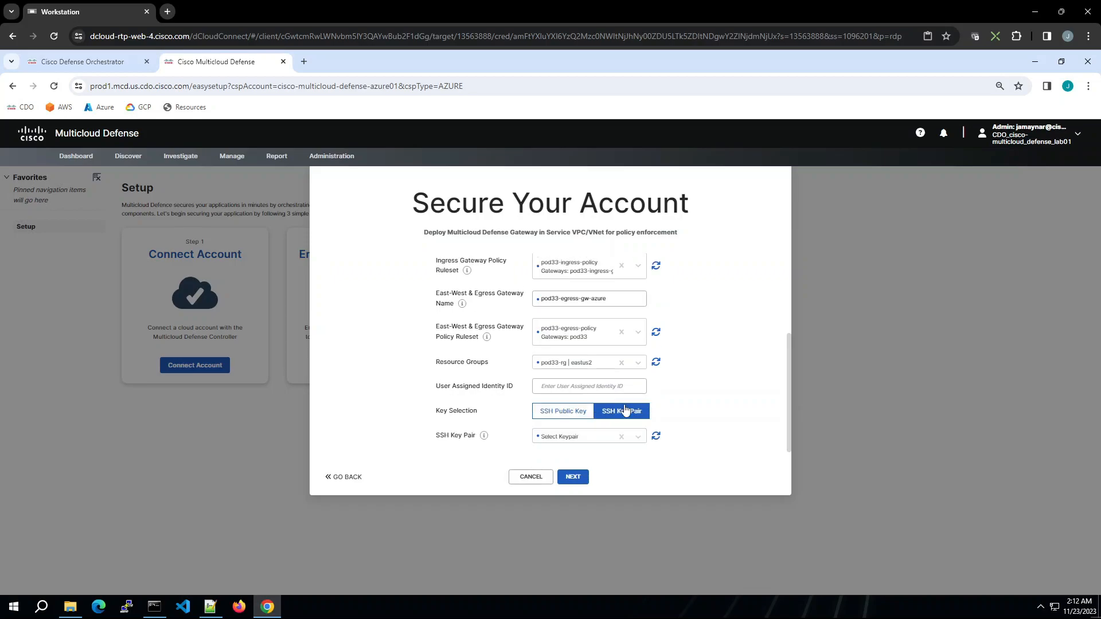
pyautogui.click(565, 441)
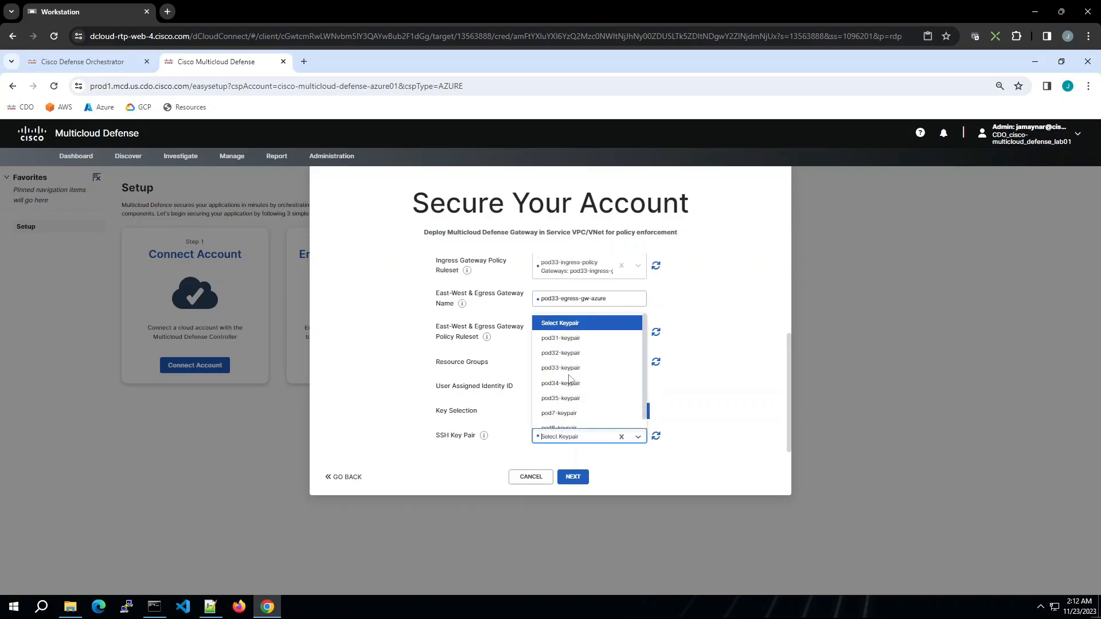
pyautogui.click(568, 368)
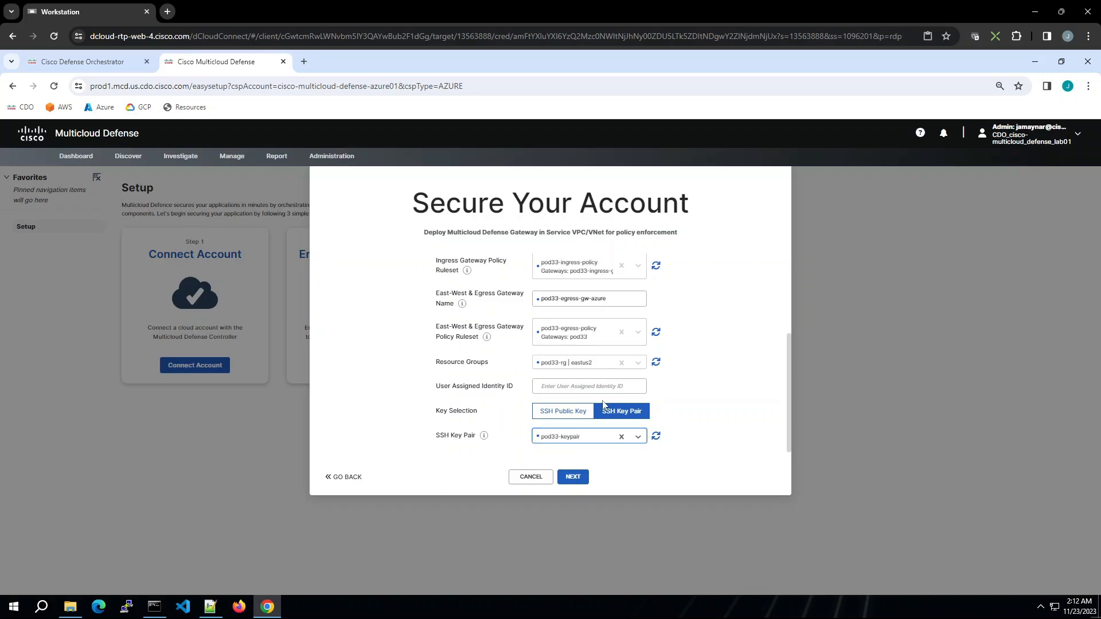
# Step: Complete the Secure Your Account wizard to deploy the gateways, then close the success screen
pyautogui.click(573, 477)
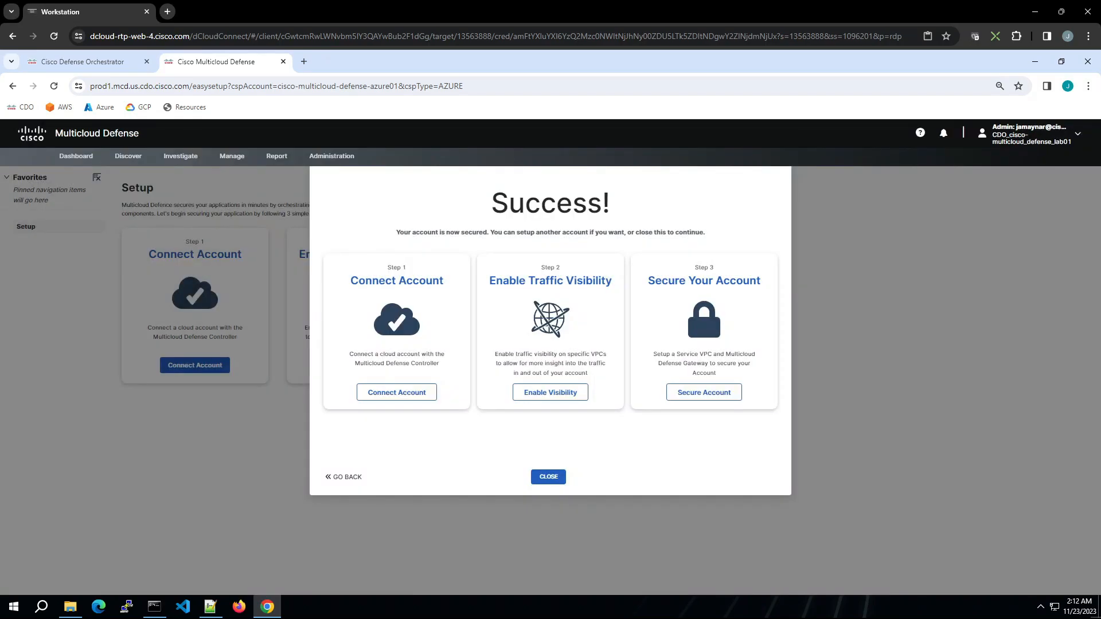
pyautogui.click(547, 477)
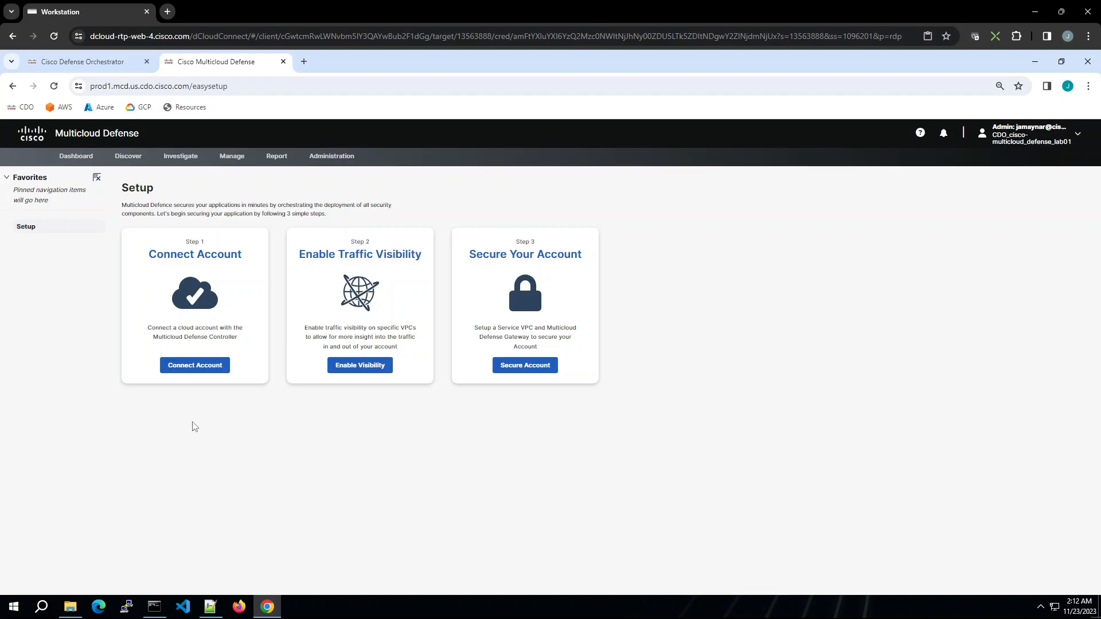
# Step: Open the gateways list and filter it to the cisco-multicloud-defense-azure01 account
pyautogui.moveTo(238, 165)
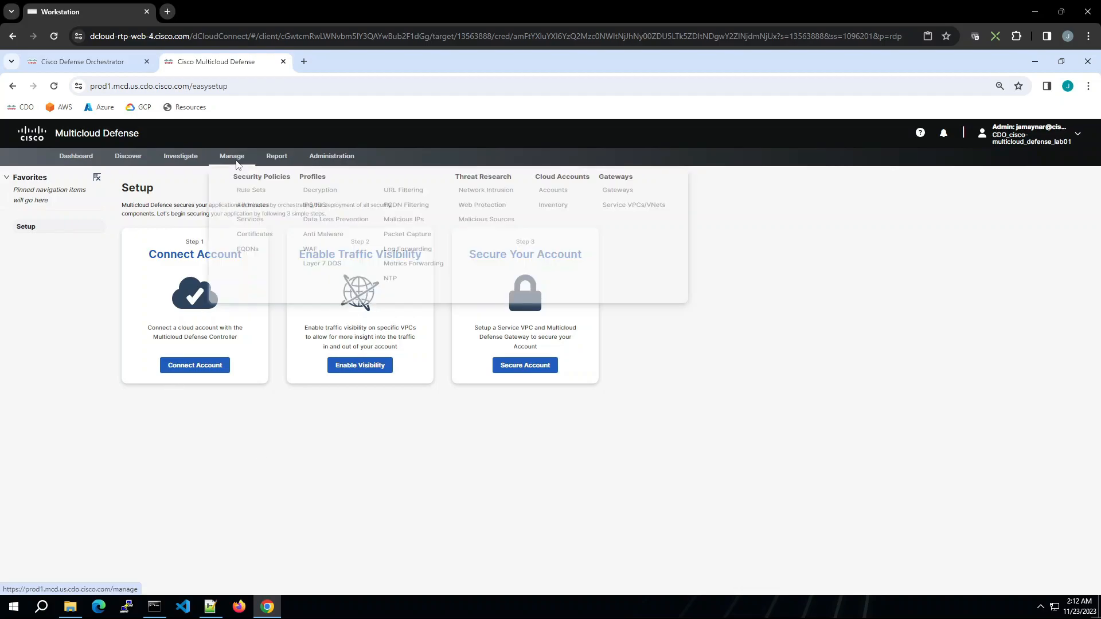
pyautogui.click(618, 196)
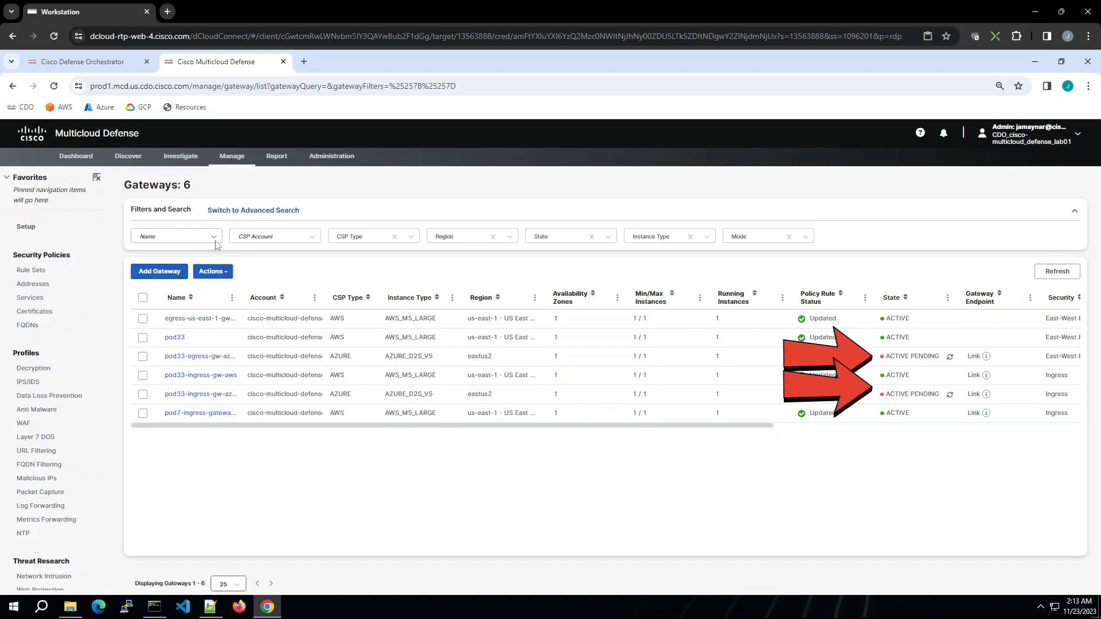
pyautogui.click(312, 238)
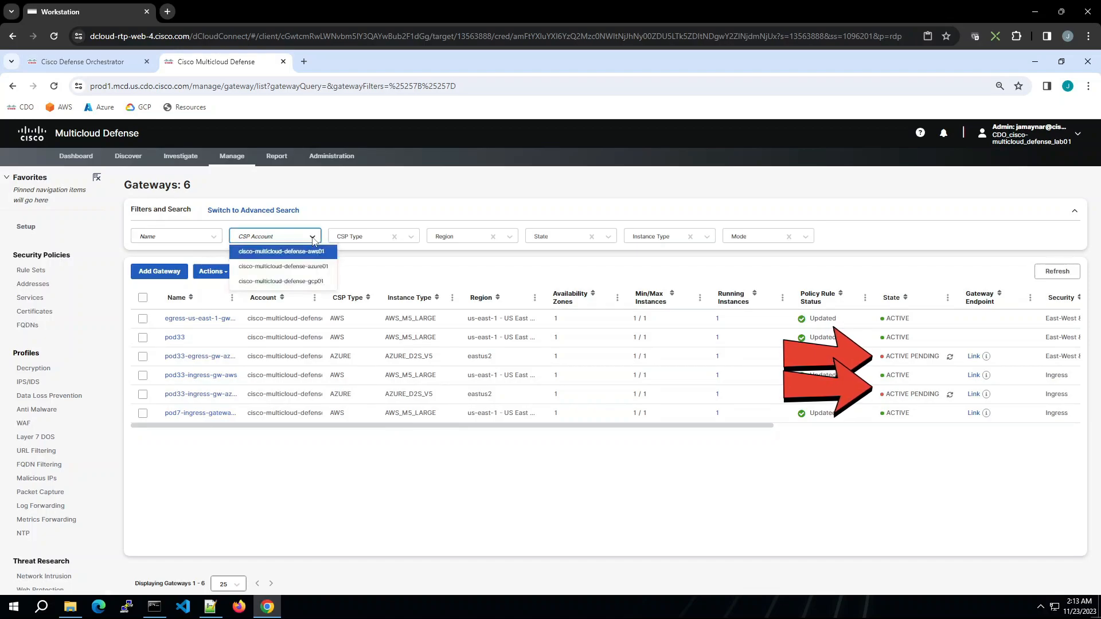
pyautogui.click(308, 267)
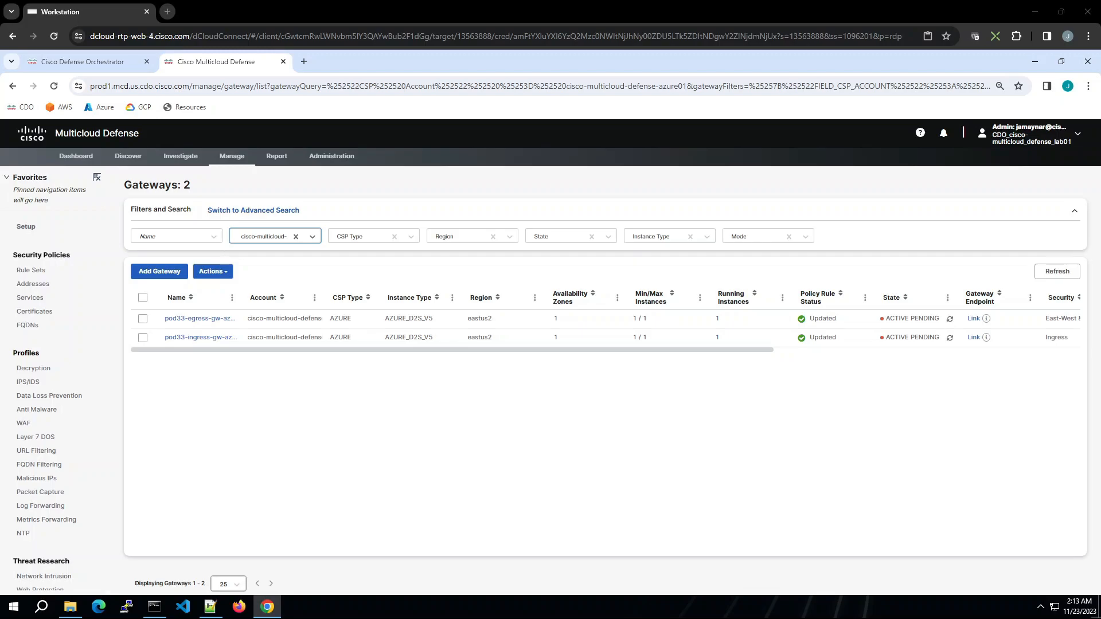
# Step: Open the discovered-assets inventory and switch it to the cisco-multicloud-defense-azure01 Azure account
pyautogui.moveTo(235, 161)
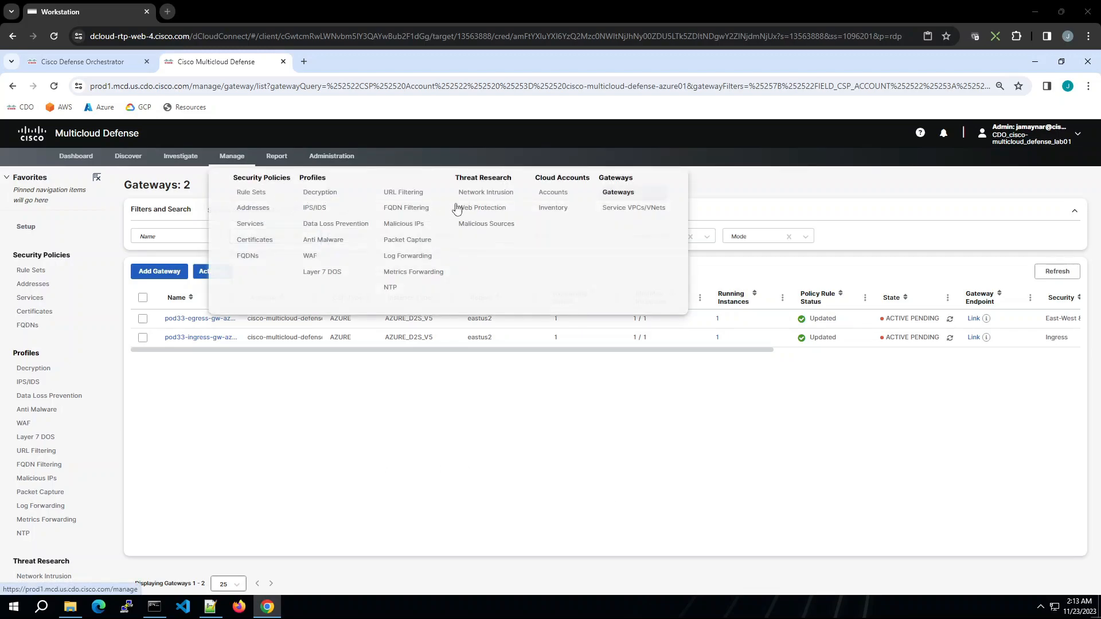
pyautogui.click(554, 209)
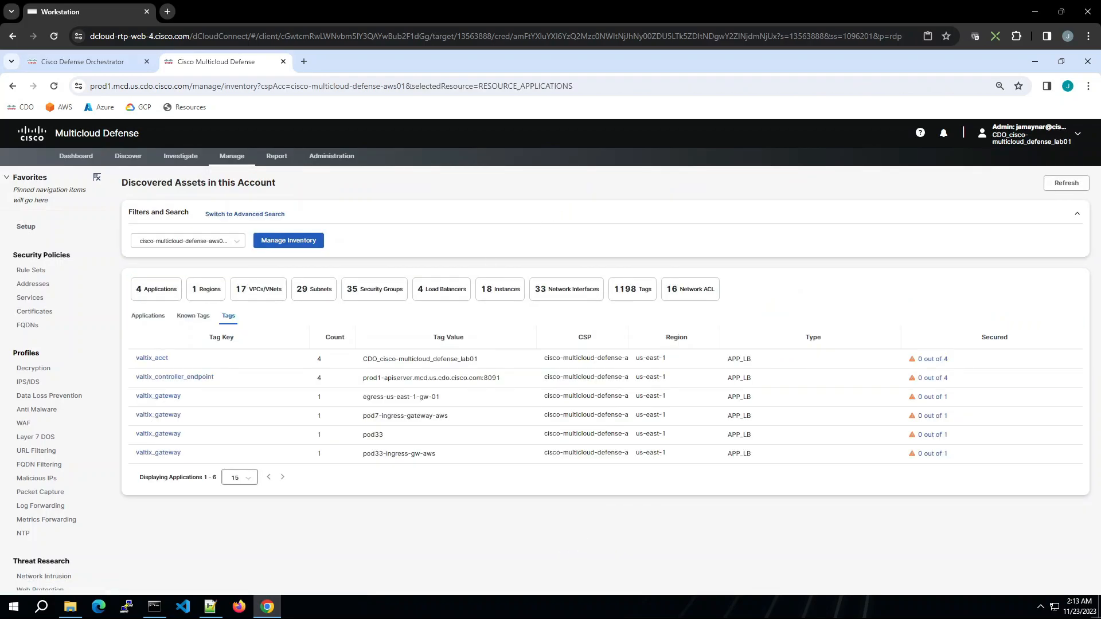
pyautogui.click(254, 294)
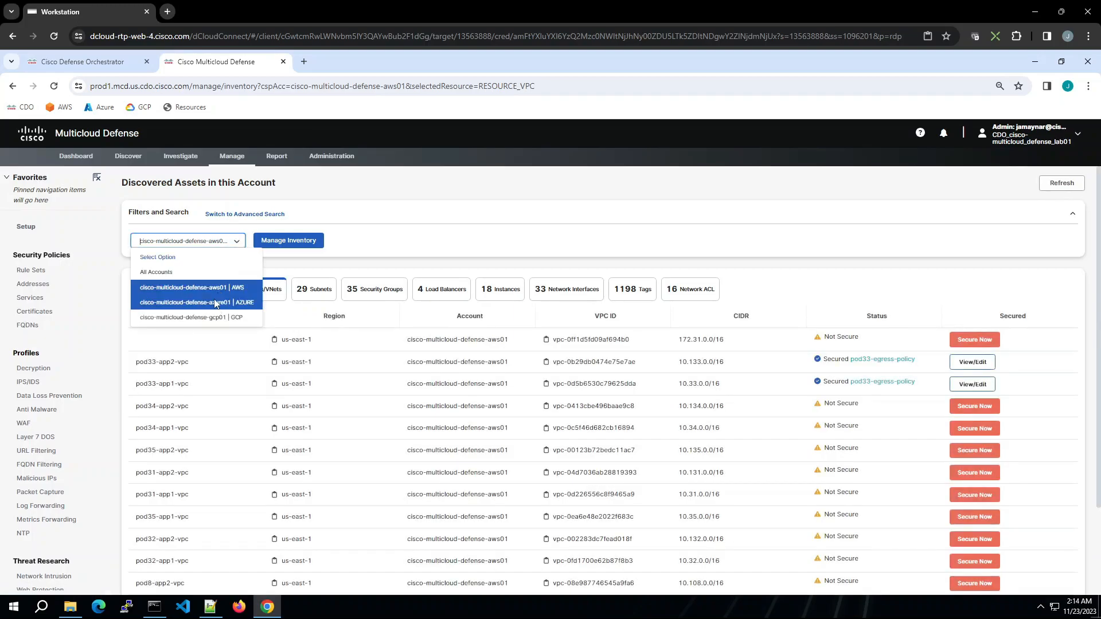
pyautogui.click(215, 303)
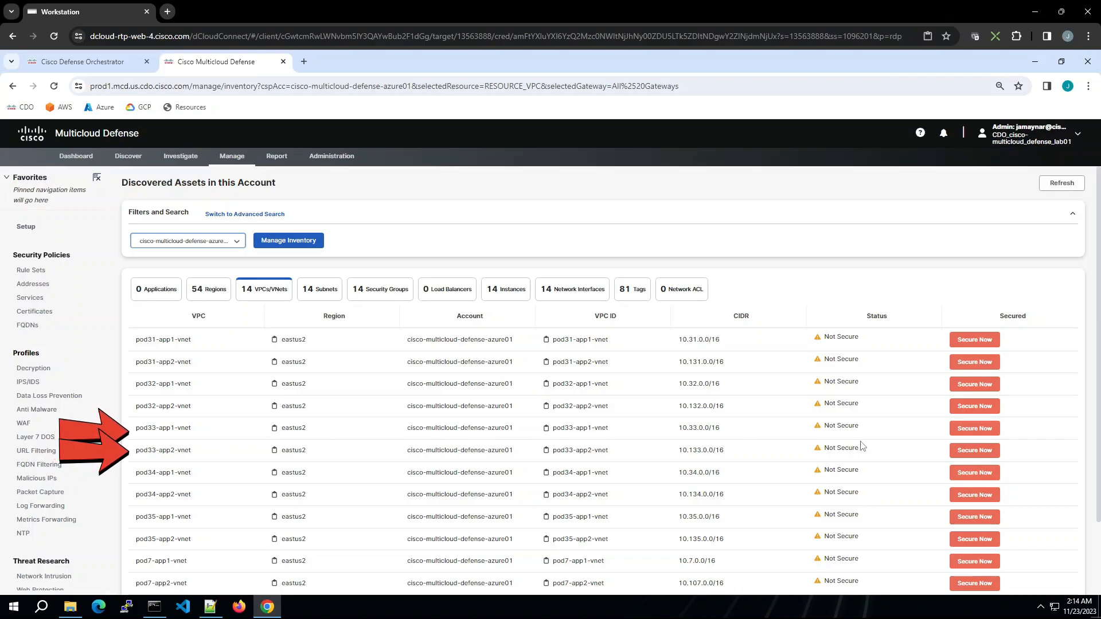
# Step: Secure pod33-app1-vnet by attaching it to service VNet pod33-svnet and adding the default route to pod33-app1-rt
pyautogui.click(976, 433)
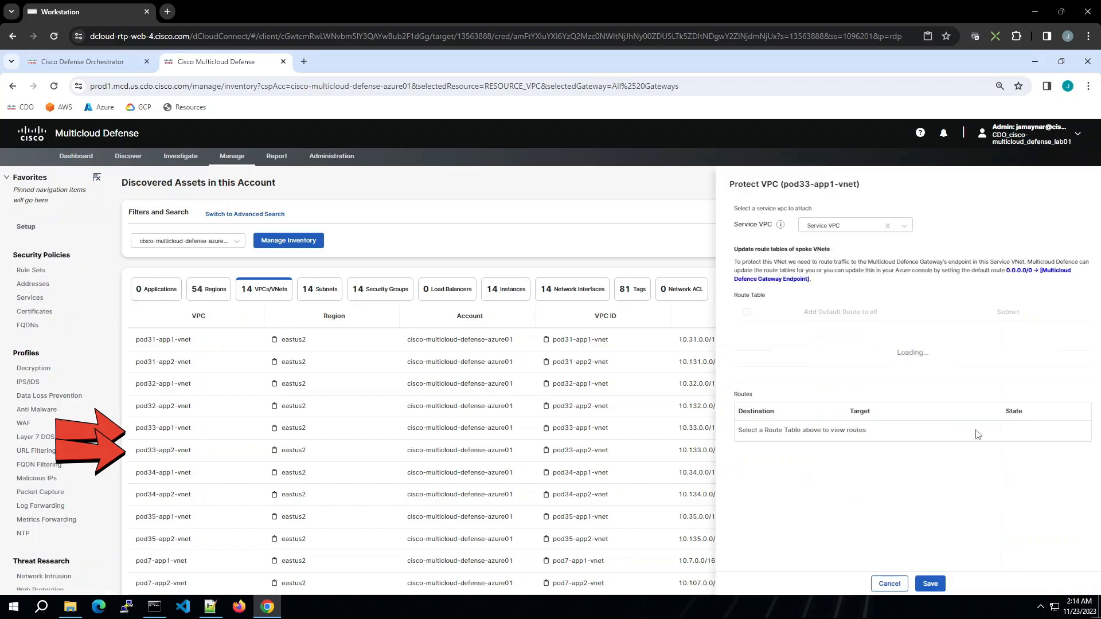
pyautogui.click(904, 227)
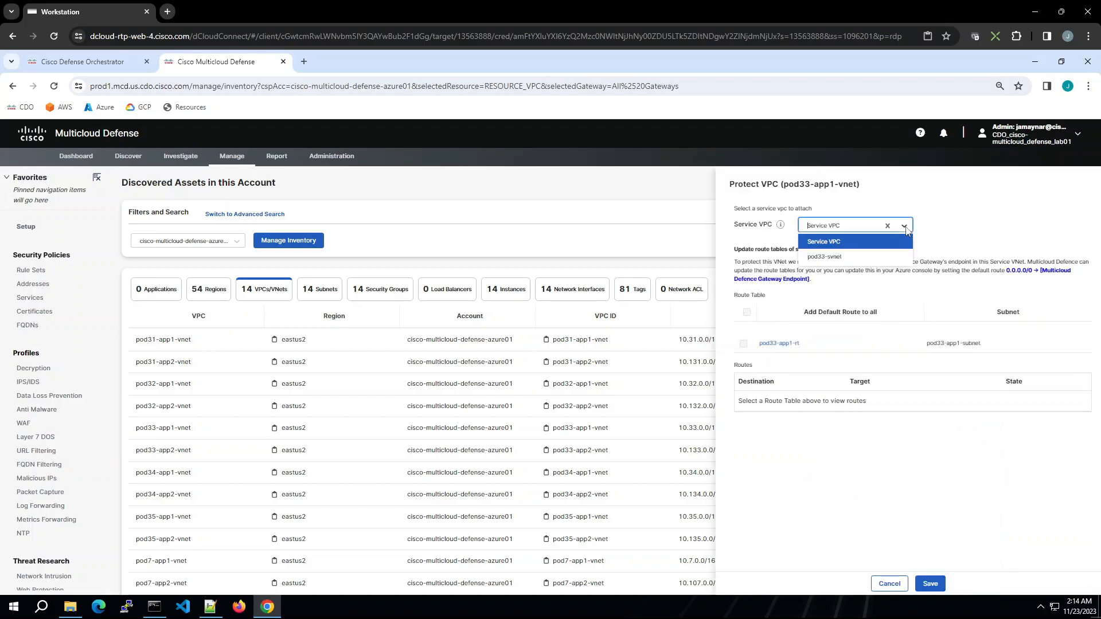
pyautogui.click(824, 257)
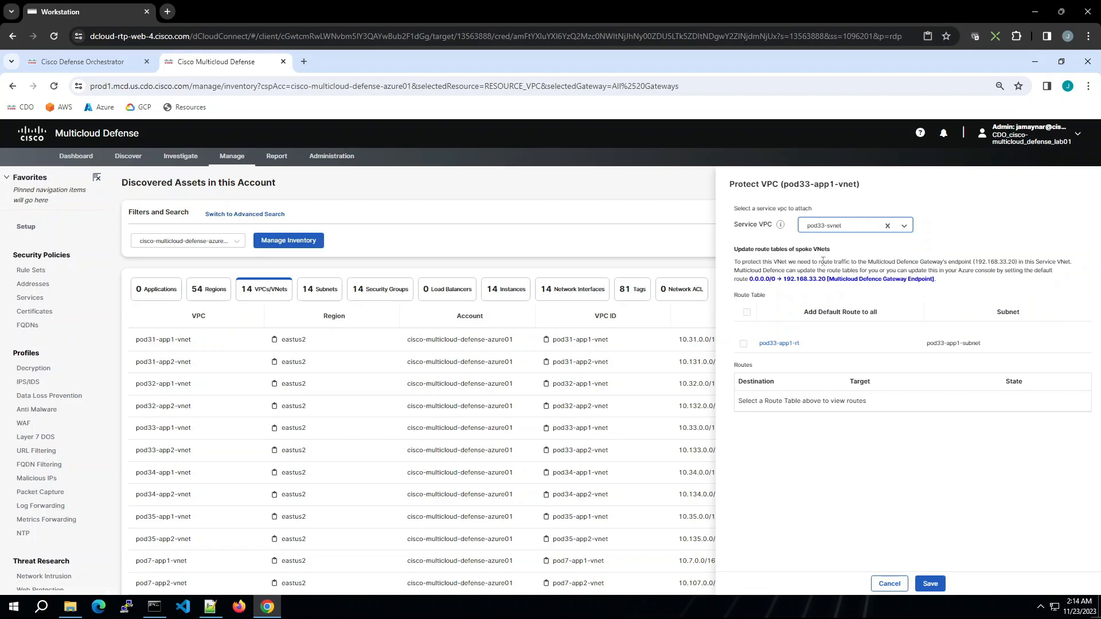
pyautogui.click(744, 344)
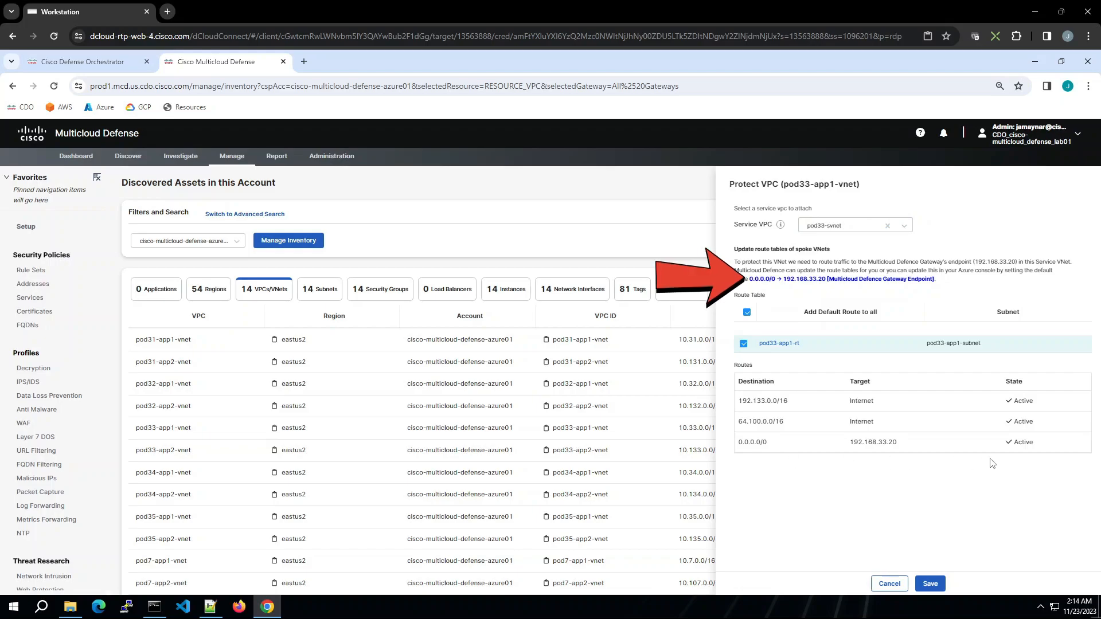
pyautogui.click(928, 583)
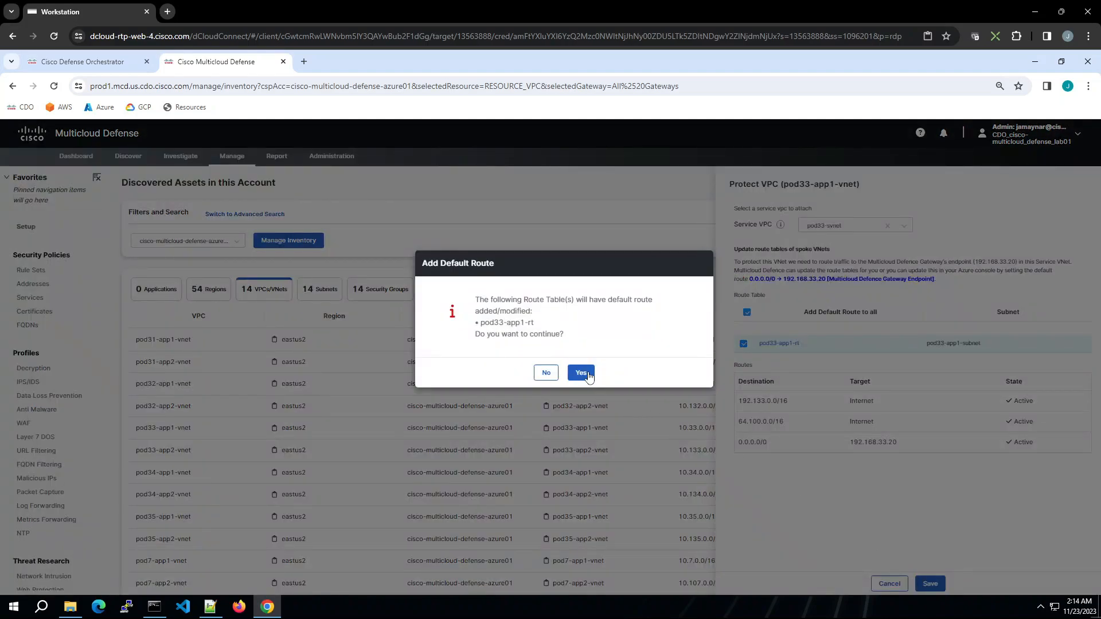
pyautogui.click(588, 374)
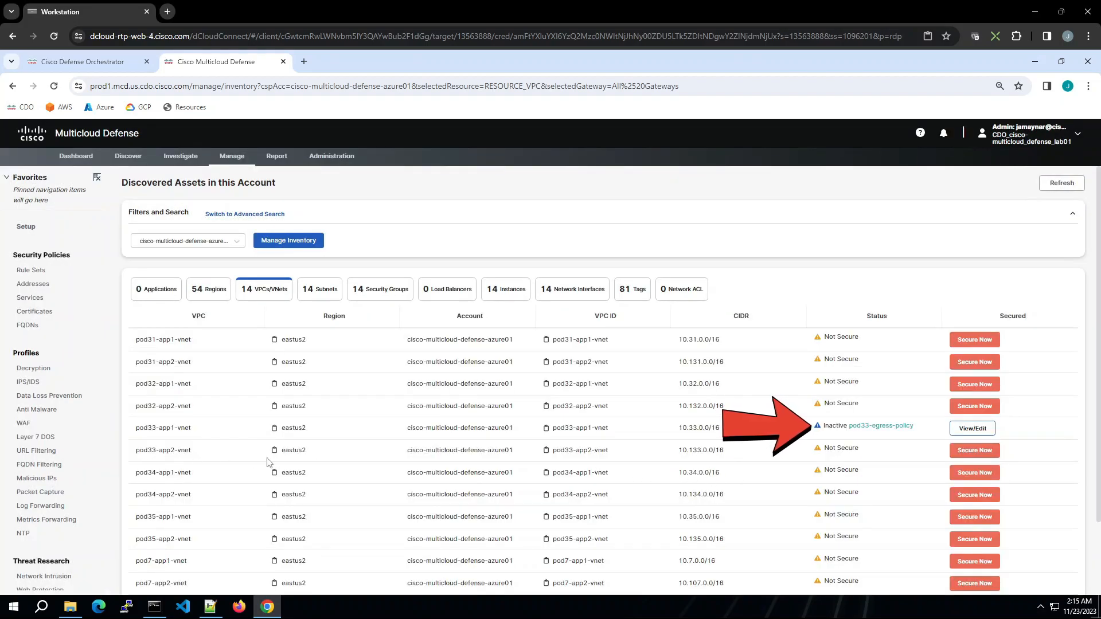
# Step: Secure pod33-app2-vnet by attaching it to service VNet pod33-svnet and adding the default route to pod33-app2-rt
pyautogui.click(974, 450)
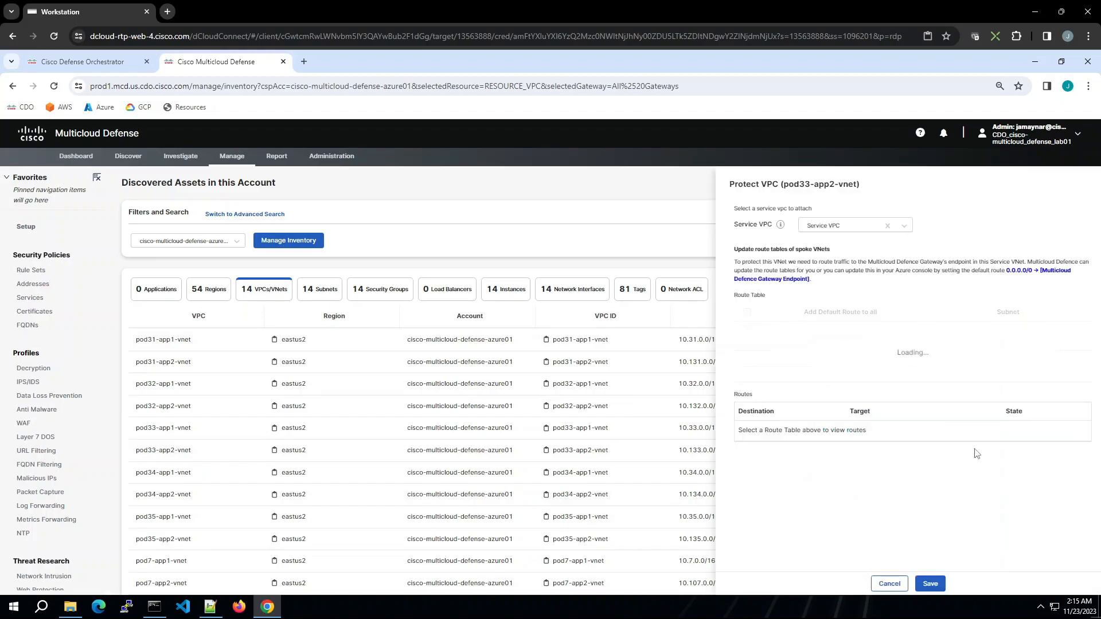
pyautogui.click(904, 227)
pyautogui.click(829, 257)
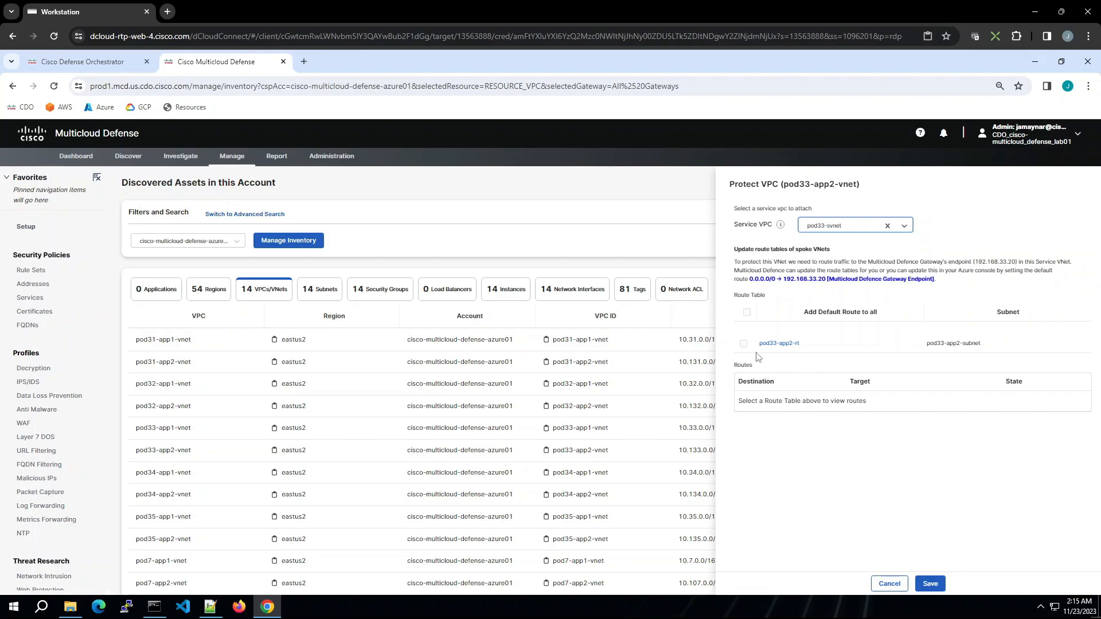
pyautogui.click(743, 344)
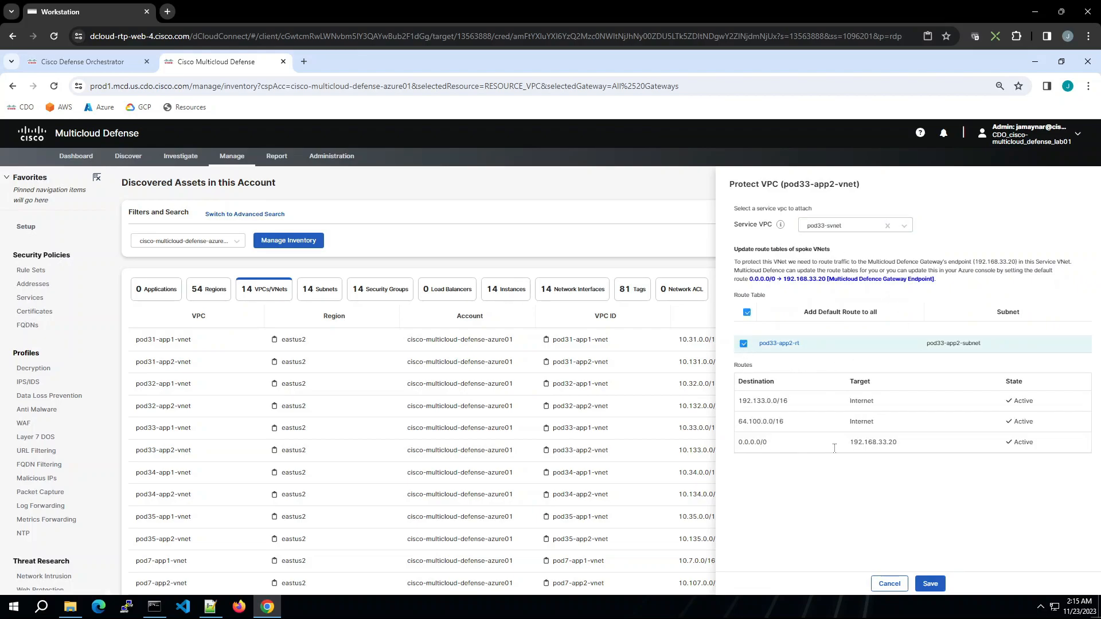
pyautogui.click(935, 583)
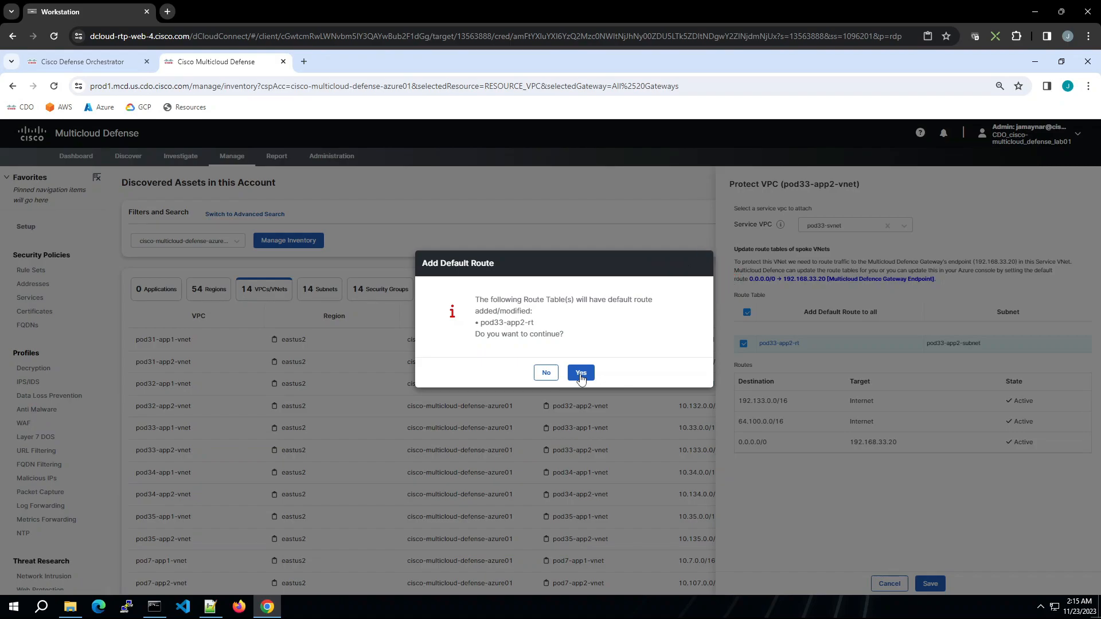
pyautogui.click(580, 373)
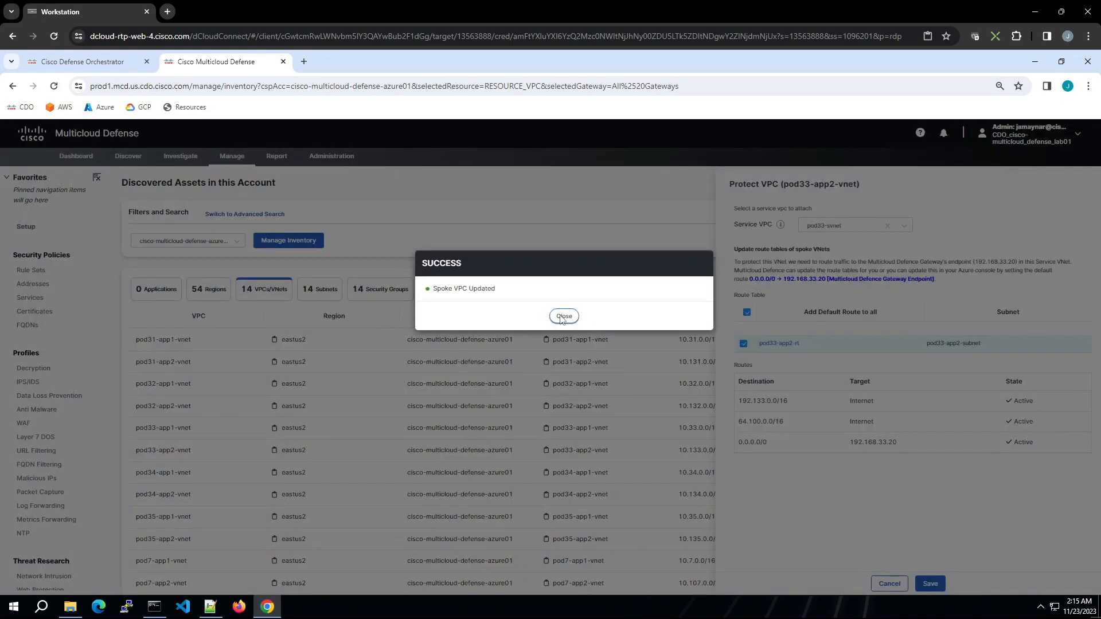
pyautogui.click(563, 315)
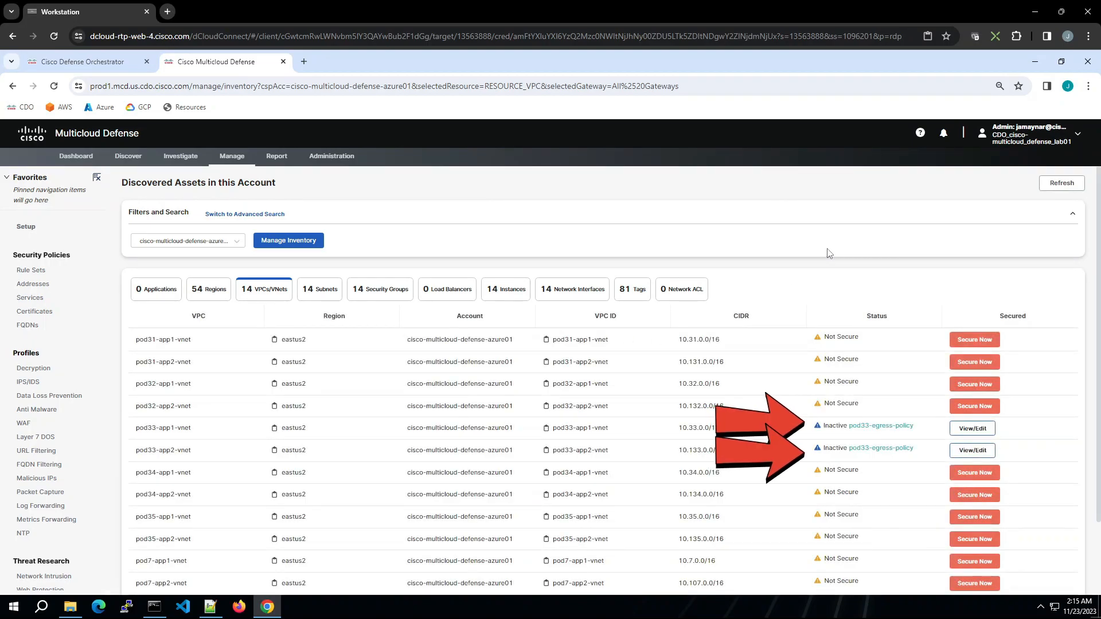
# Step: Refresh the discovered assets to update the VNets' protection status
pyautogui.click(1067, 187)
pyautogui.click(1063, 188)
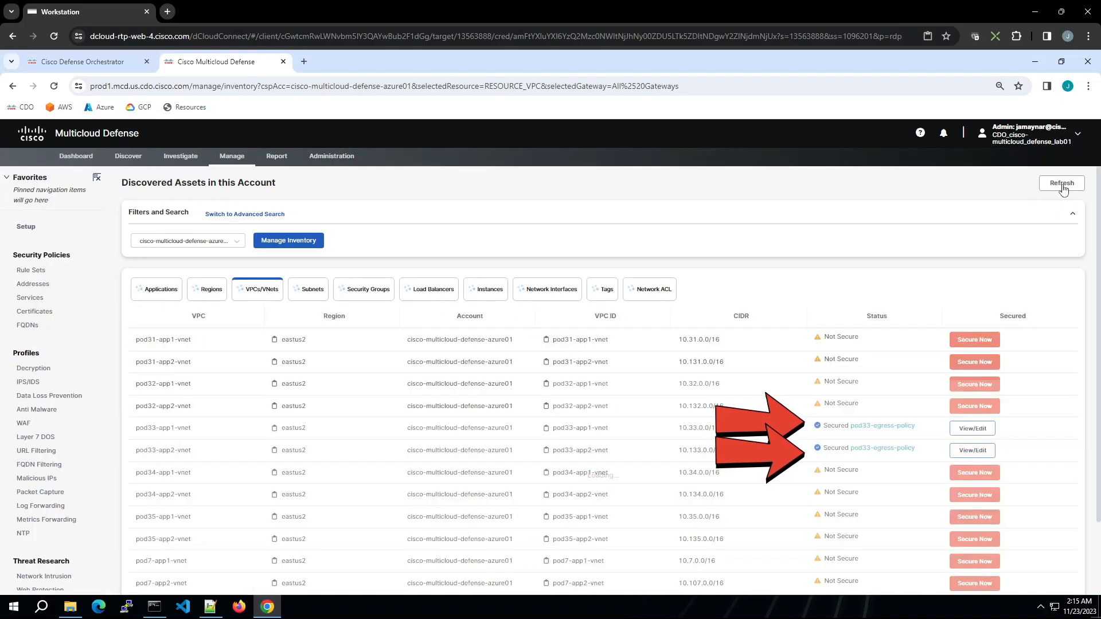